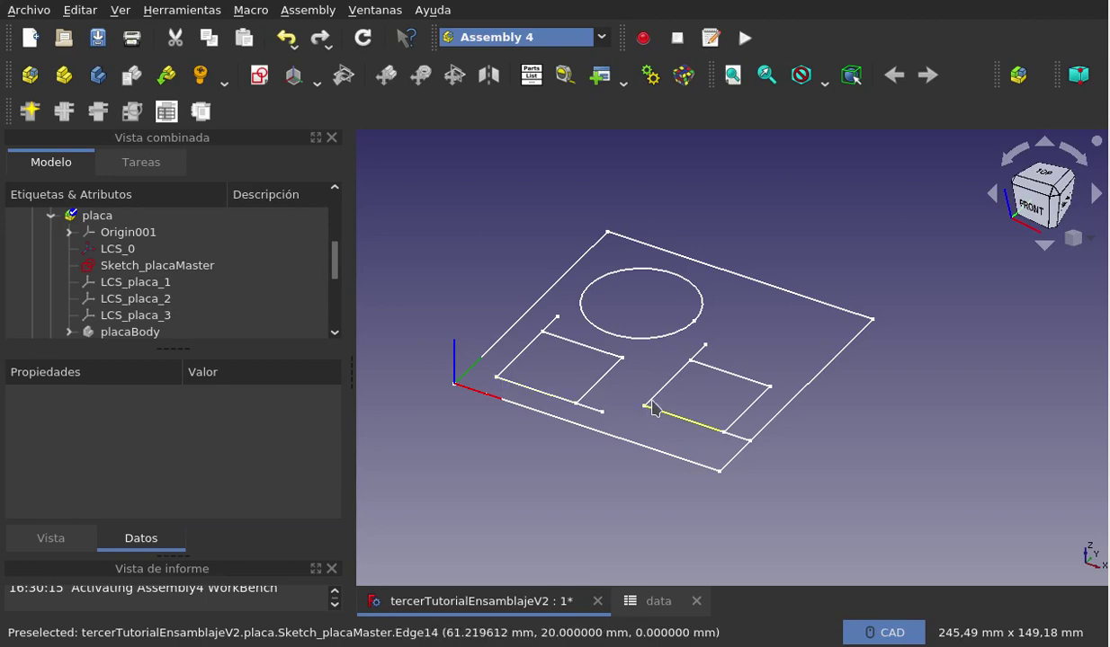
- Inspect LCS_placa_1, LCS_placa_2 and LCS_placa_3 in the tree to see where each sits
{"action": "left_click", "coordinate": [157, 283]}
{"action": "left_click", "coordinate": [158, 300]}
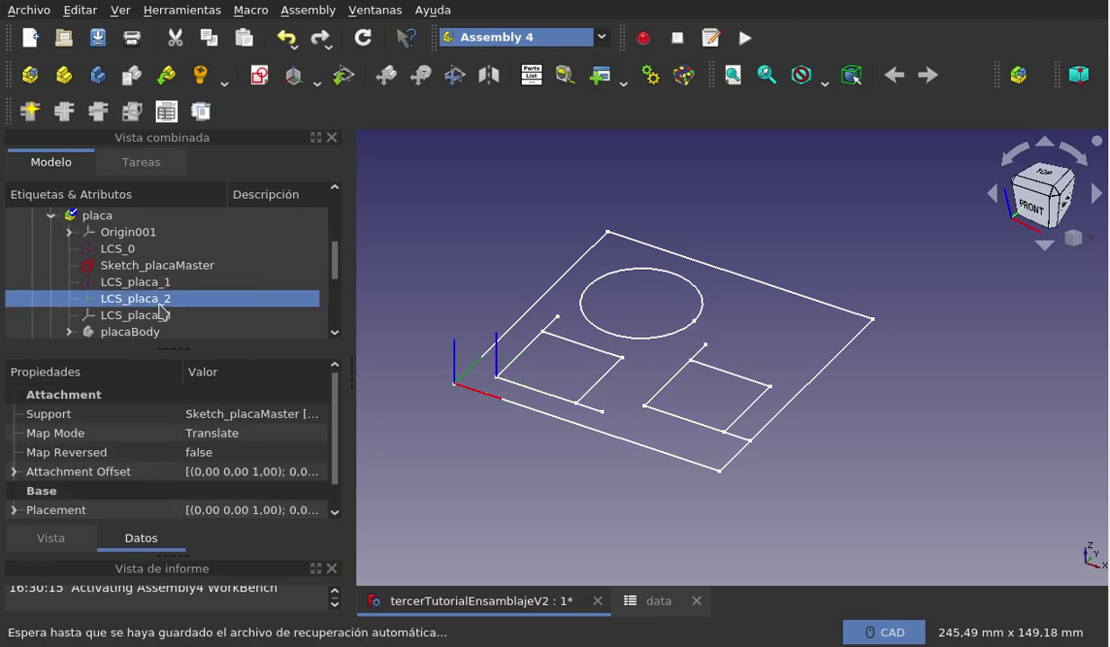
{"action": "left_click", "coordinate": [158, 315]}
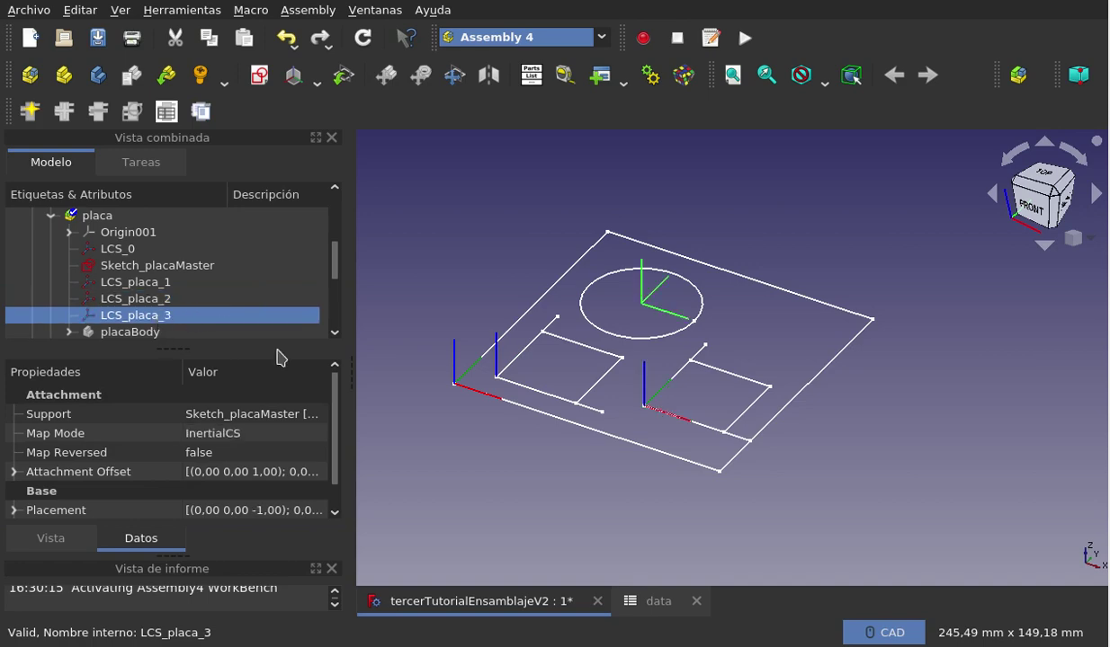
{"action": "left_click", "coordinate": [415, 481]}
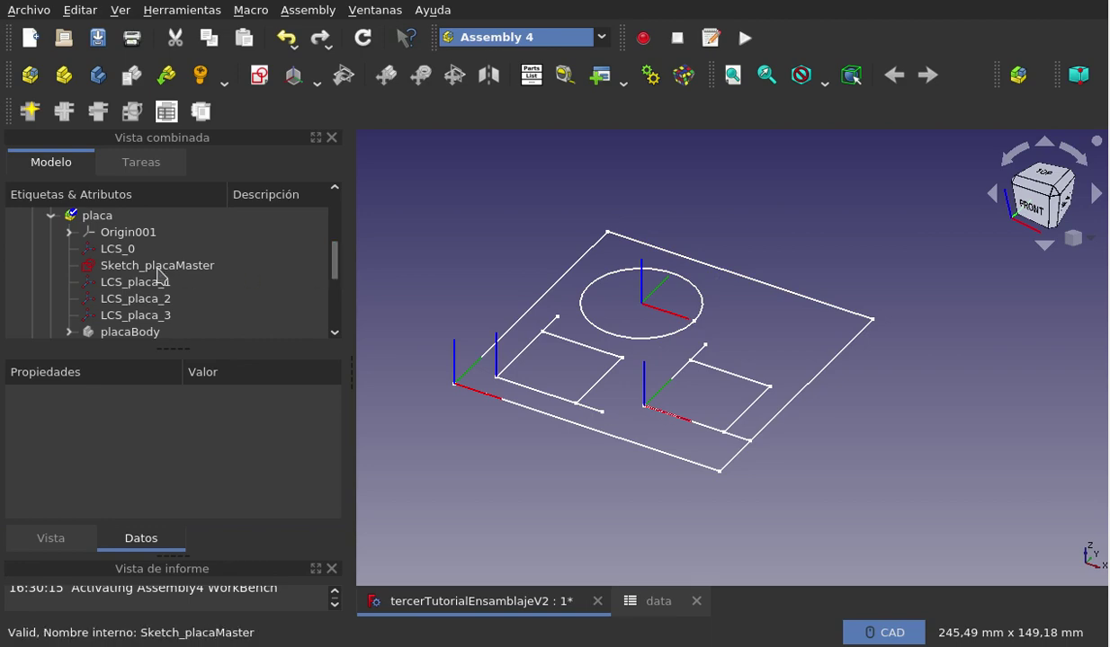
- Hide LCS_placa_1 through LCS_placa_3 together, leaving the placa sketch outline visible
{"action": "left_click_drag", "start_coordinate": [157, 281], "coordinate": [139, 313]}
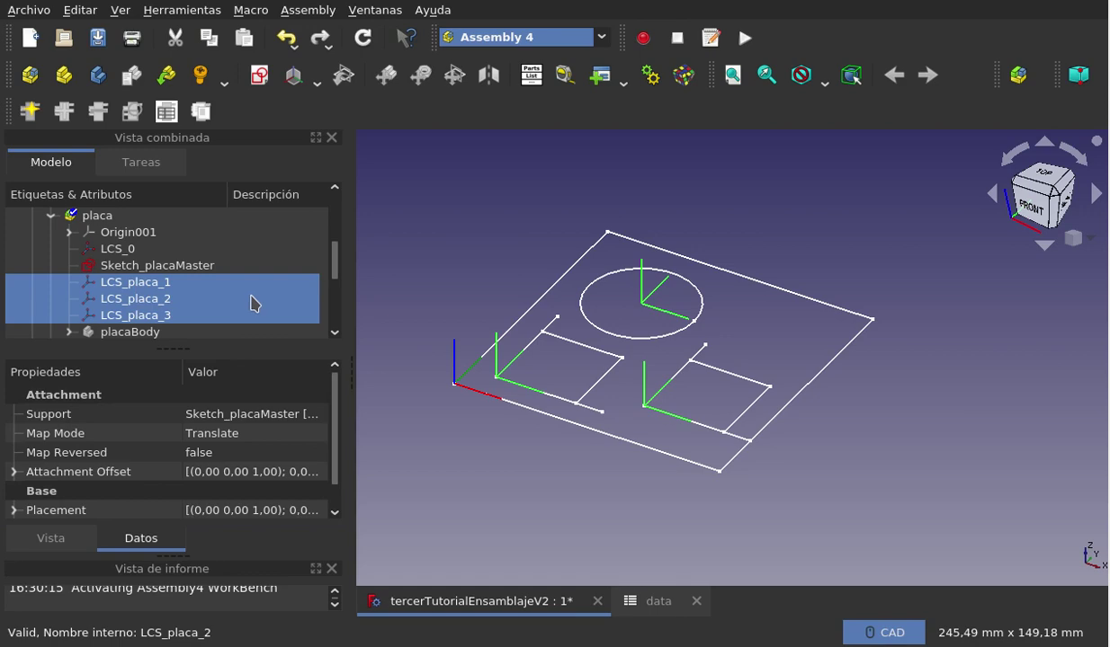
{"action": "key", "text": "space"}
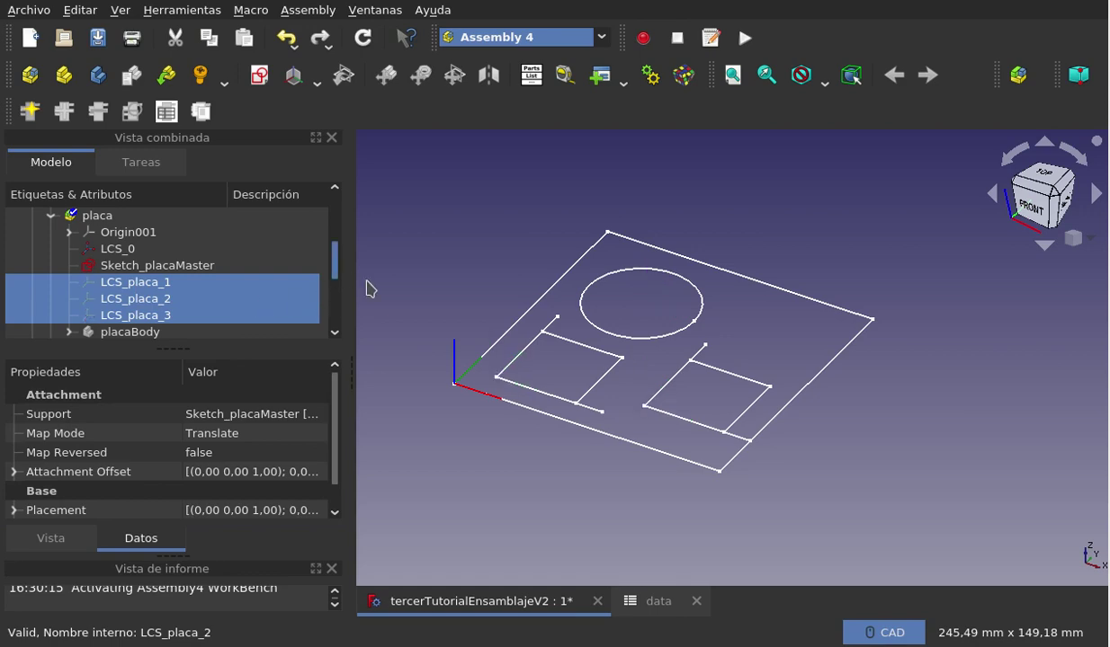
{"action": "left_click", "coordinate": [402, 292]}
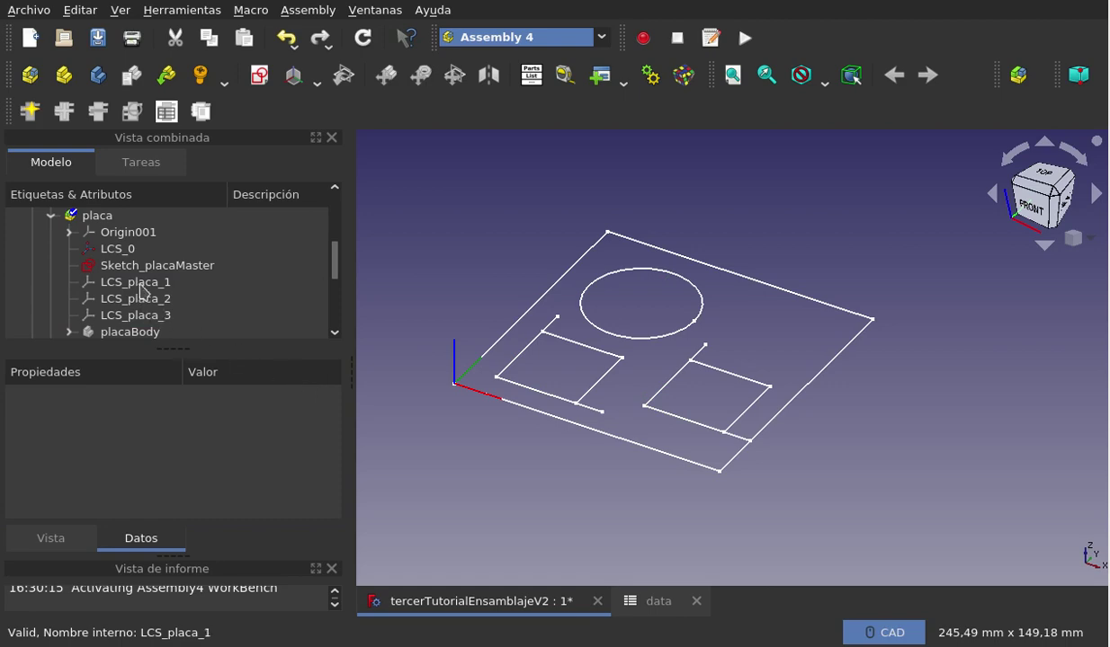
{"action": "scroll", "coordinate": [193, 286], "scroll_direction": "down", "scroll_amount": 1}
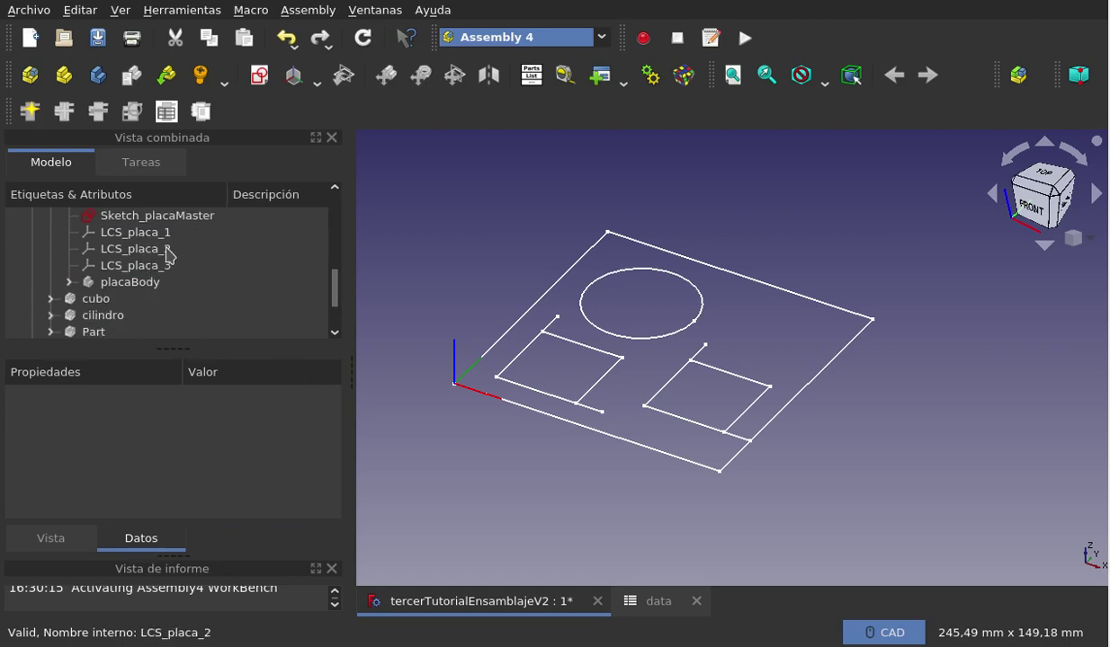
{"action": "scroll", "coordinate": [177, 247], "scroll_direction": "up", "scroll_amount": 1}
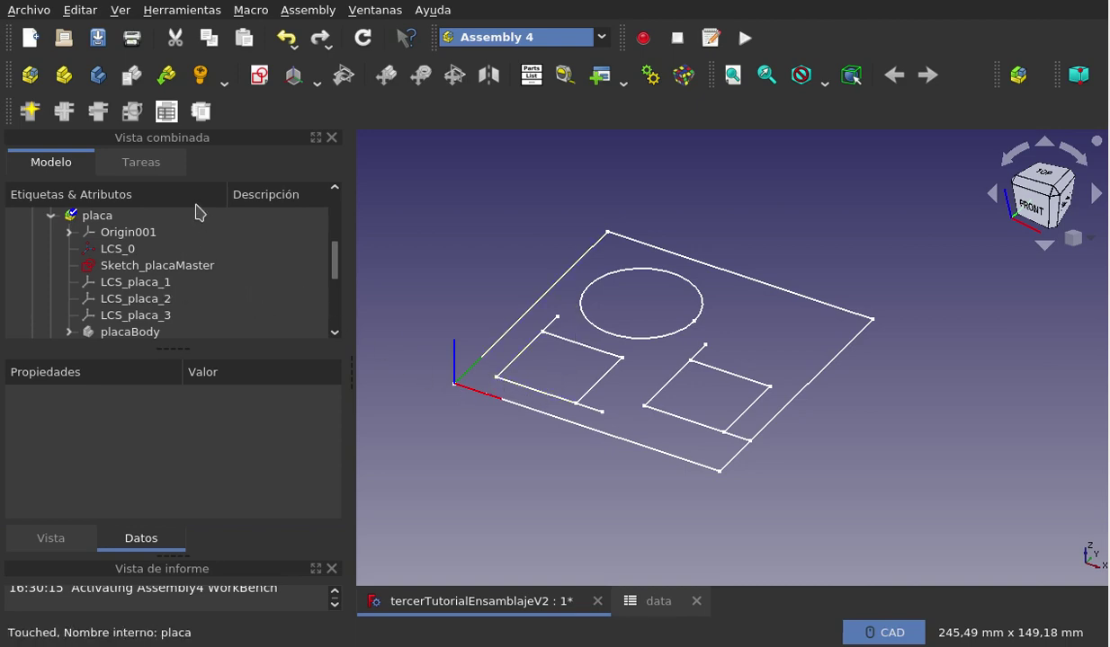
- Create a local coordinate system in placa, keeping the default name LCS_placa_4
{"action": "left_click", "coordinate": [119, 216]}
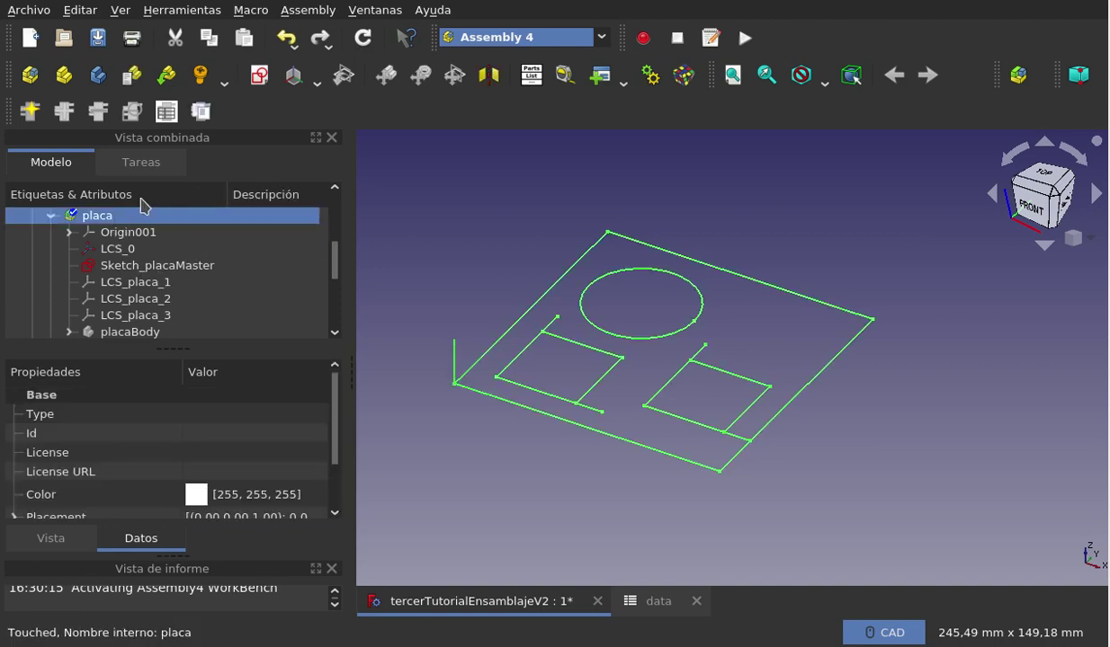
{"action": "left_click", "coordinate": [295, 77]}
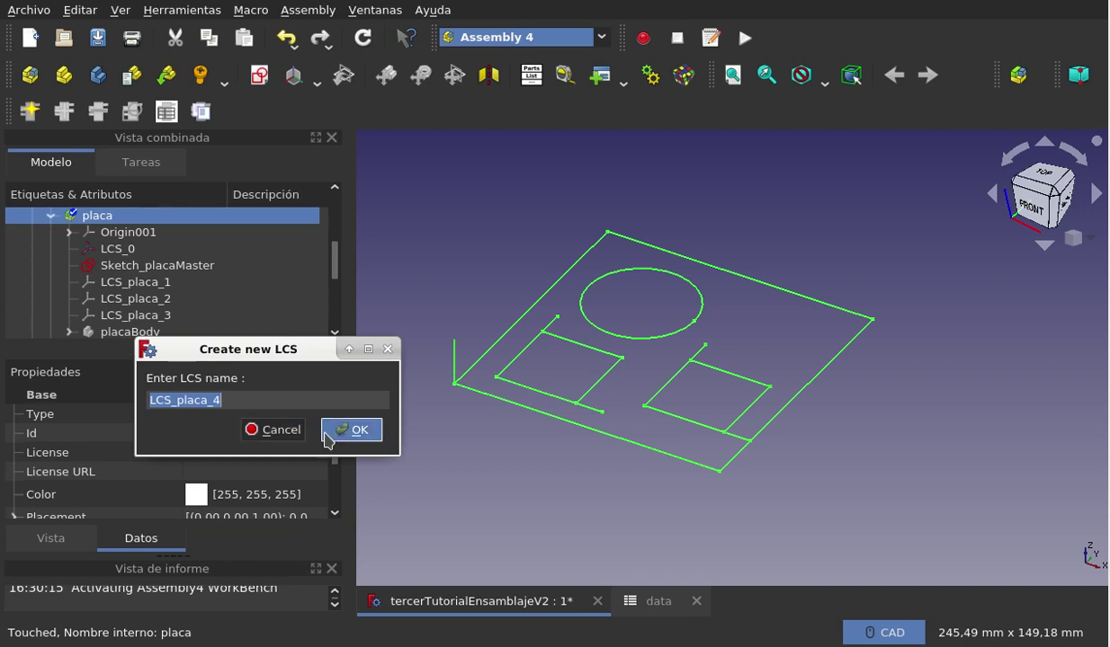
{"action": "left_click", "coordinate": [356, 437]}
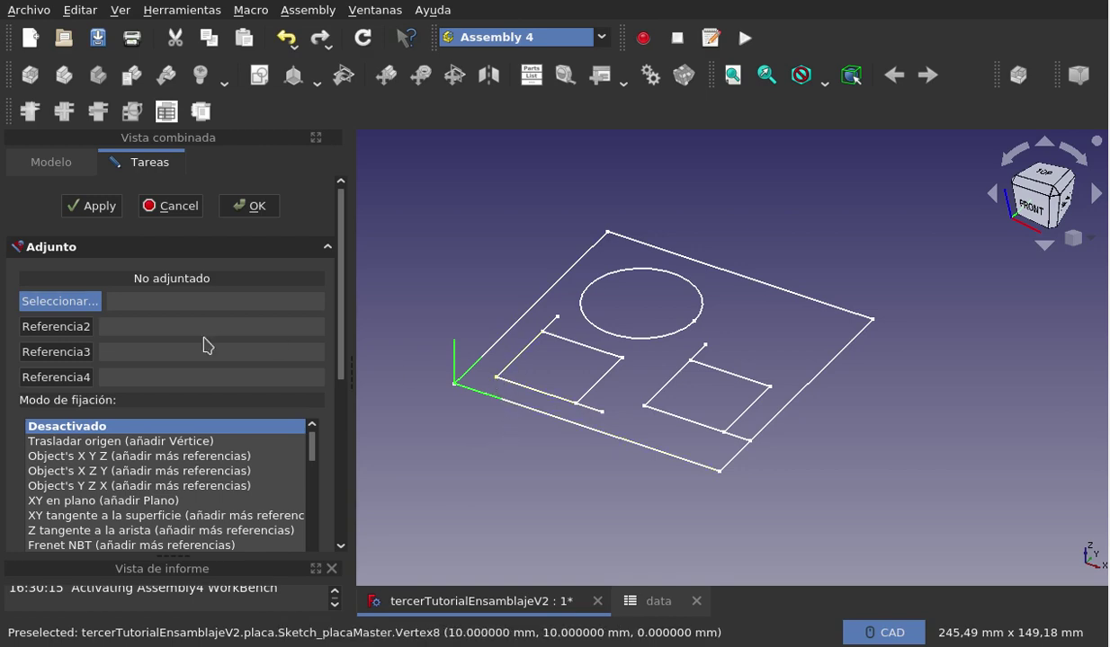
- Attach LCS_placa_4 to Vertex8, Edge9 and Edge6 in Alinear O-X-Y mode
{"action": "left_click", "coordinate": [495, 377]}
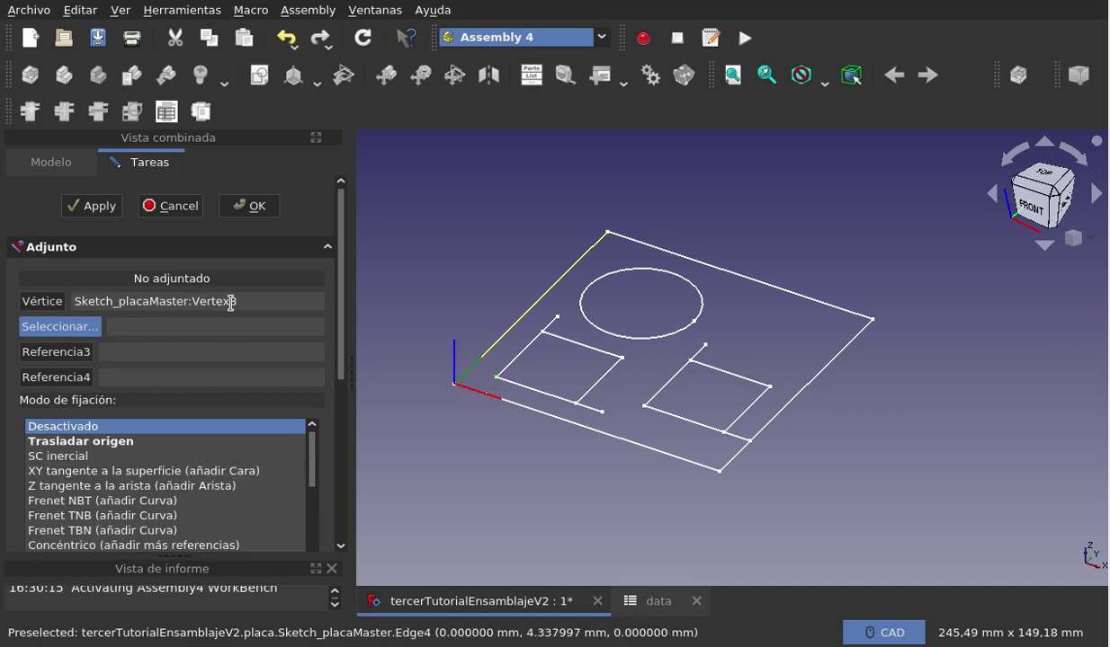
{"action": "left_click", "coordinate": [580, 407]}
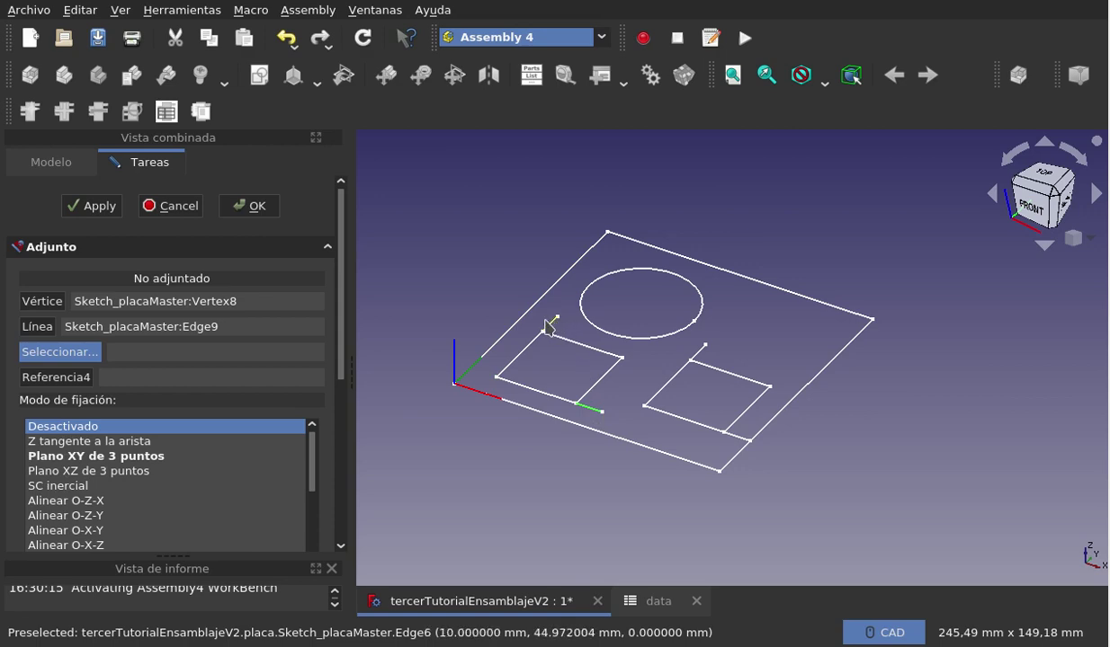
{"action": "left_click", "coordinate": [551, 327]}
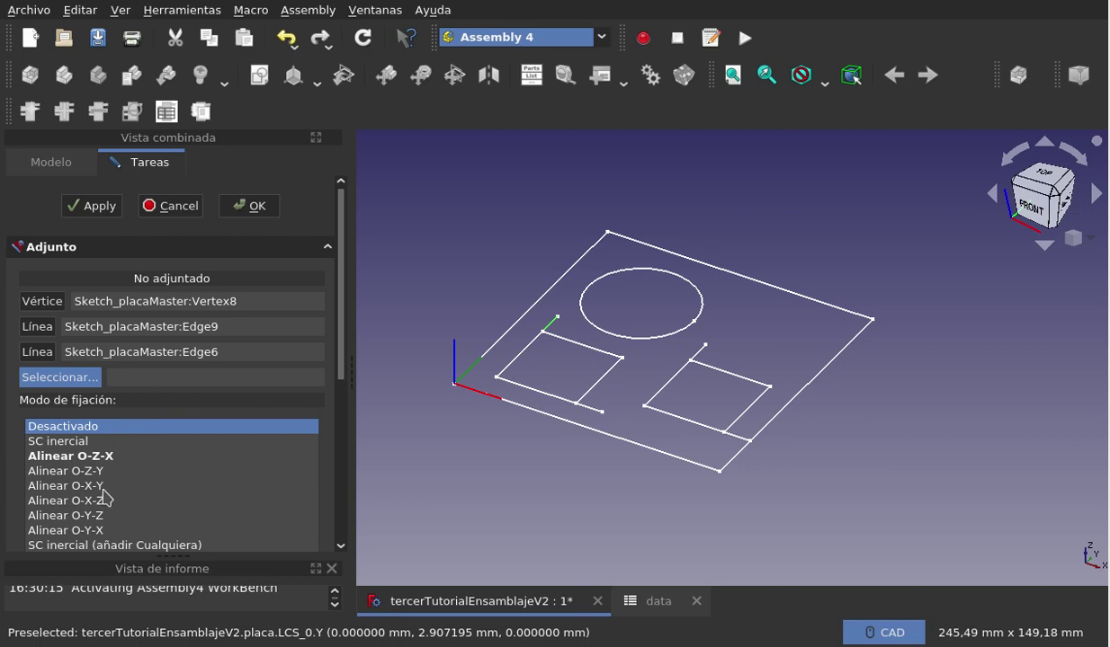
{"action": "mouse_move", "coordinate": [66, 501]}
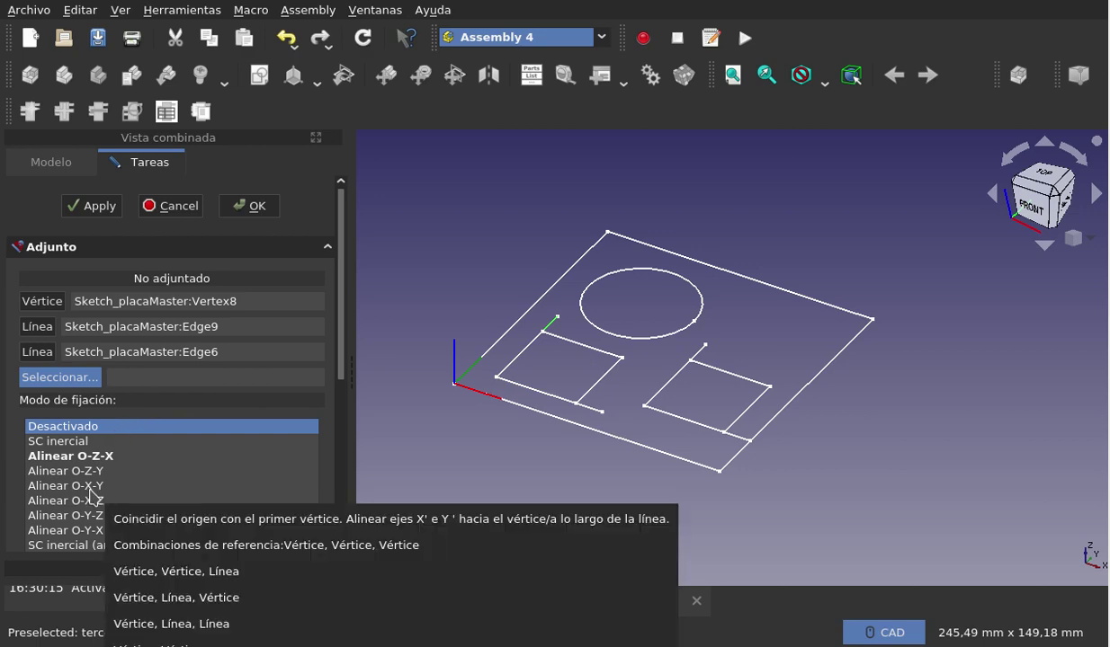
{"action": "left_click", "coordinate": [89, 487]}
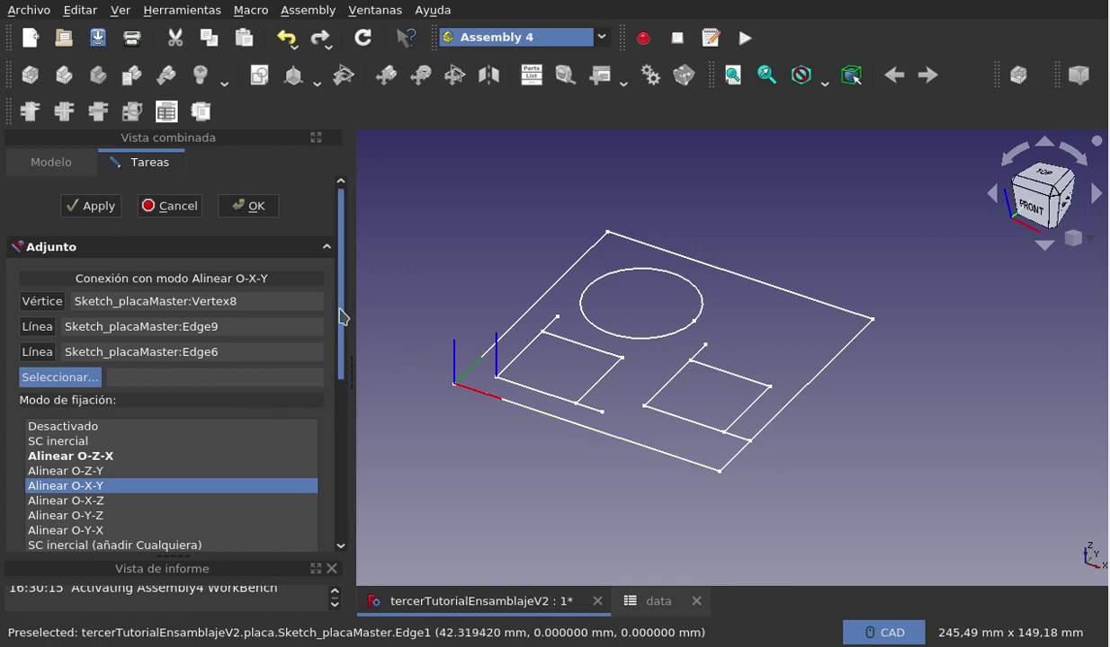
{"action": "left_click", "coordinate": [264, 208]}
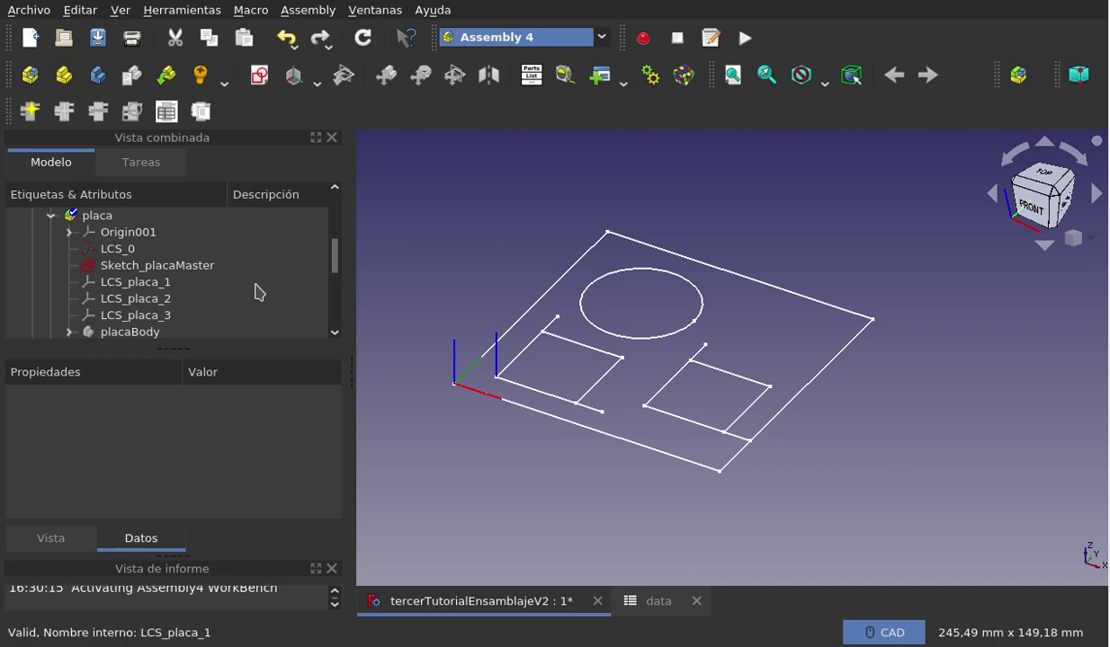
- Create LCS_placa_5 in placa and attach it to Vertex14 in Trasladar origen mode
{"action": "left_click", "coordinate": [97, 216]}
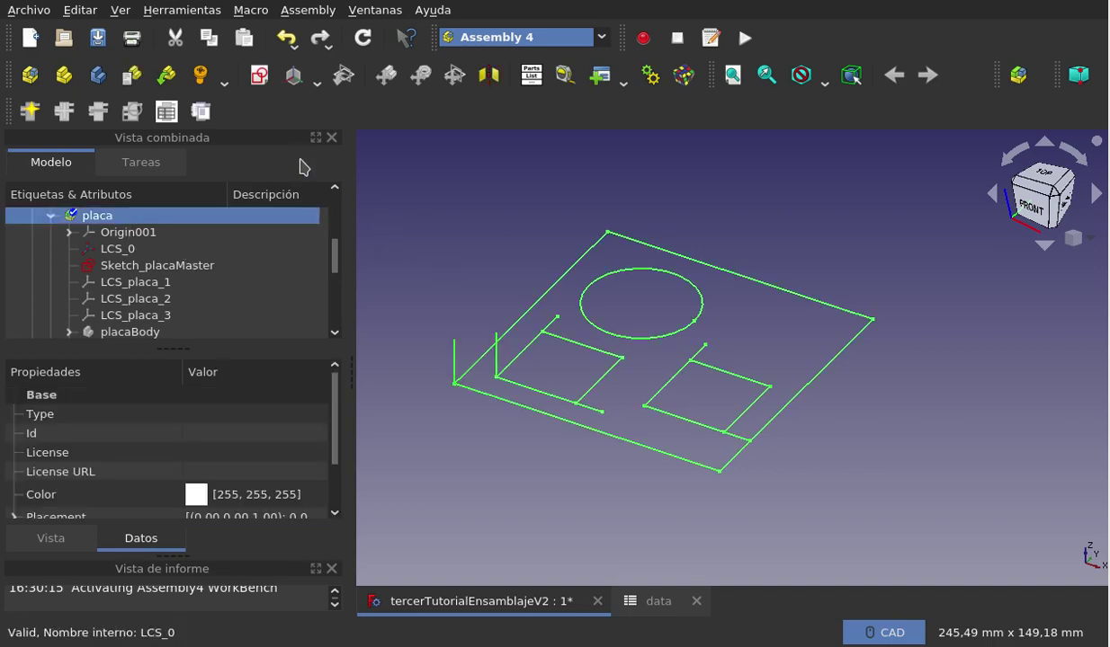
{"action": "left_click", "coordinate": [292, 77]}
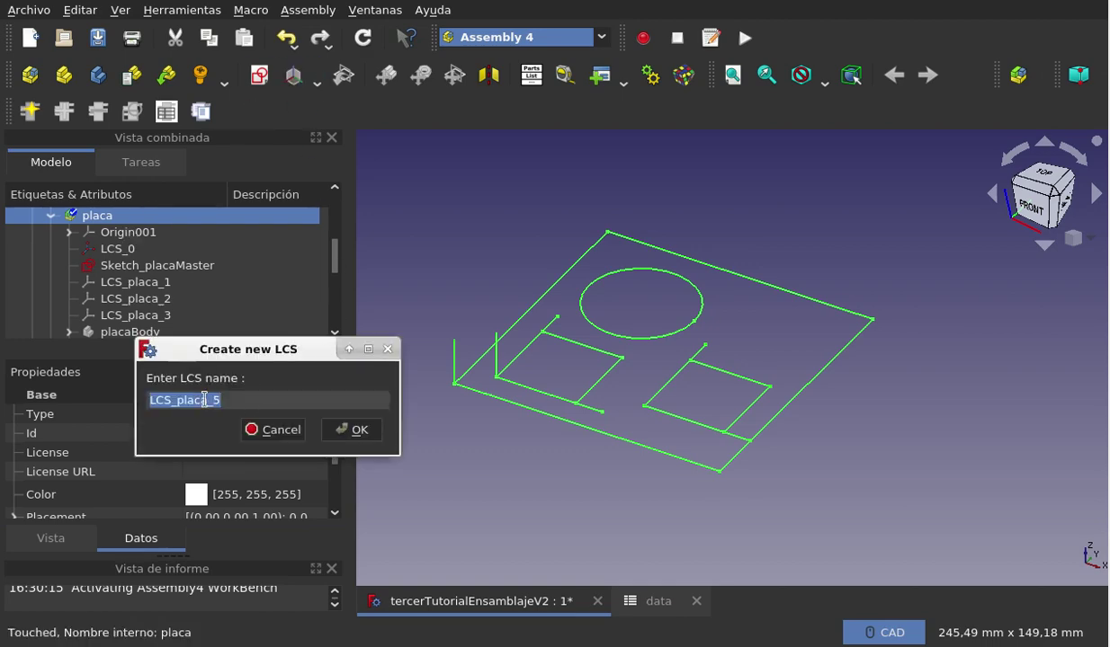
{"action": "left_click", "coordinate": [351, 430]}
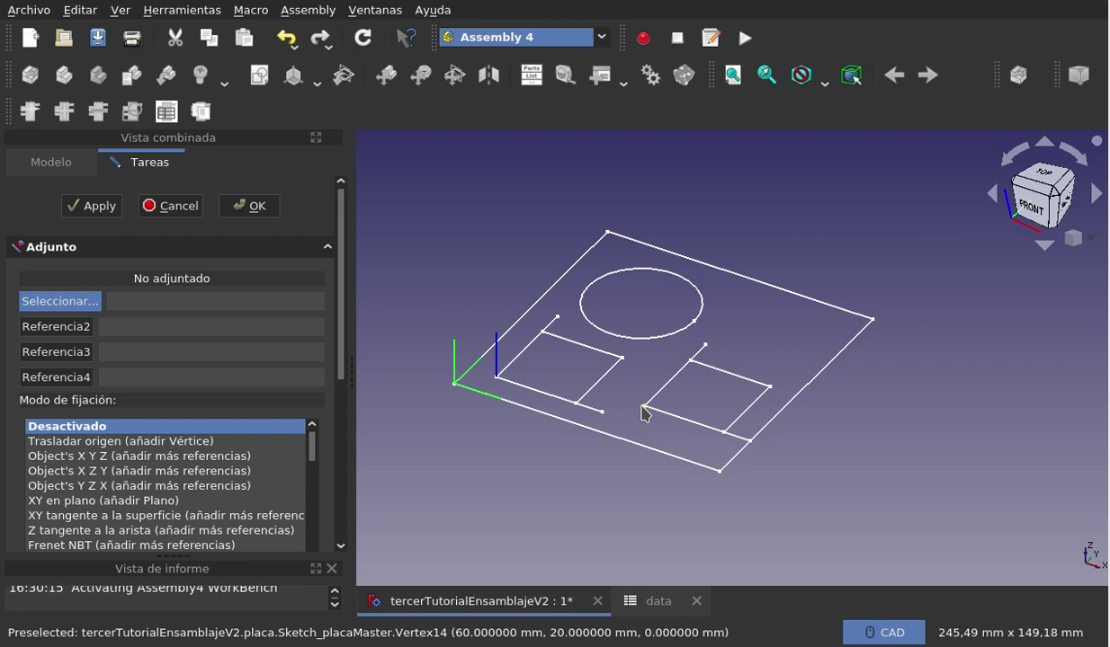
{"action": "left_click", "coordinate": [643, 406]}
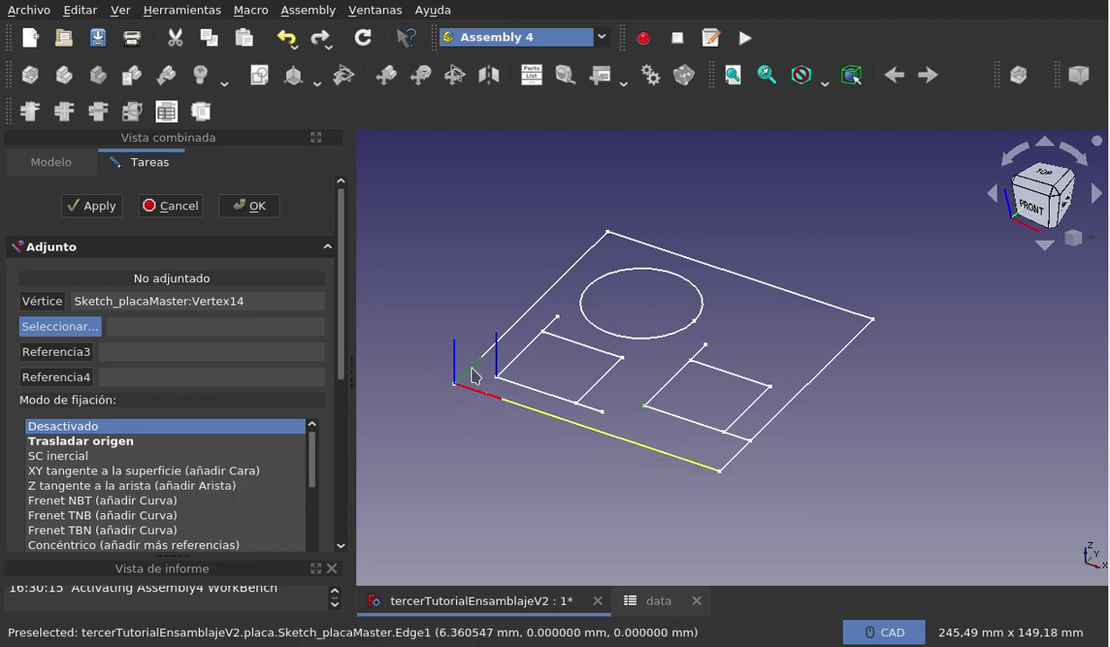
{"action": "left_click", "coordinate": [124, 441]}
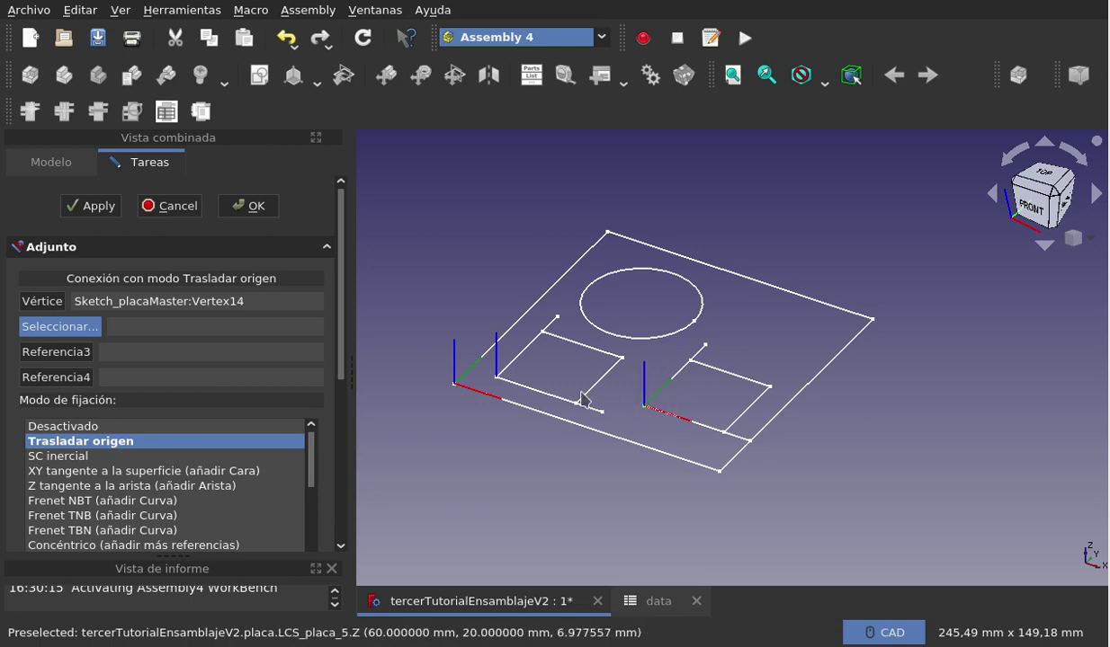
{"action": "left_click", "coordinate": [258, 208]}
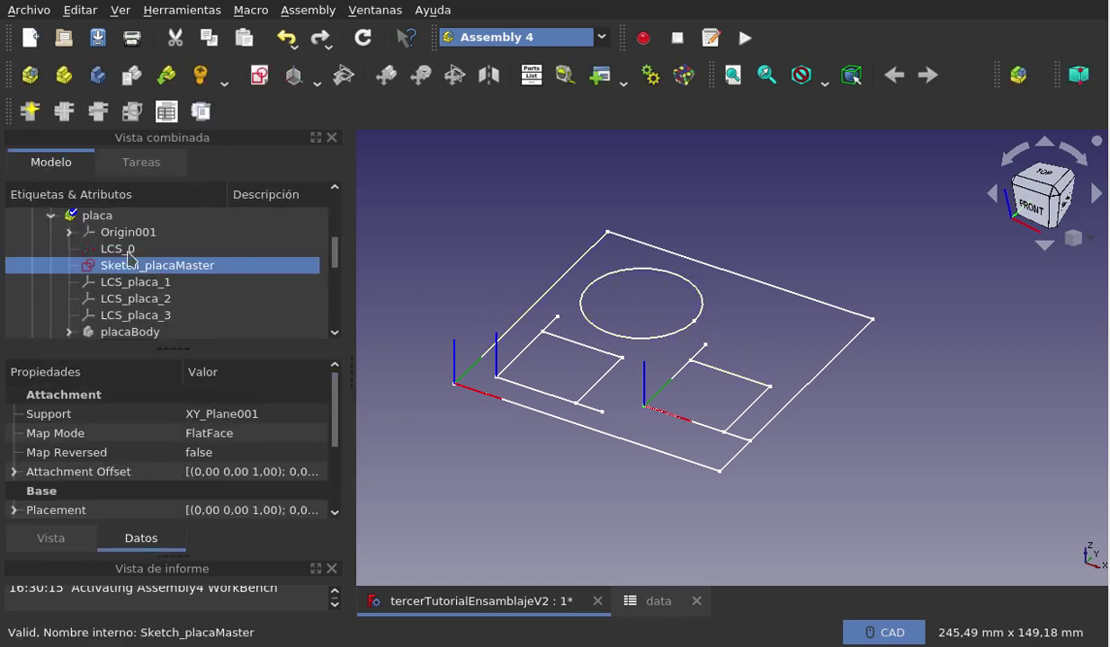
- Create LCS_placa_6 in placa and attach it to circle Edge17 in SC inercial mode
{"action": "left_click", "coordinate": [104, 214]}
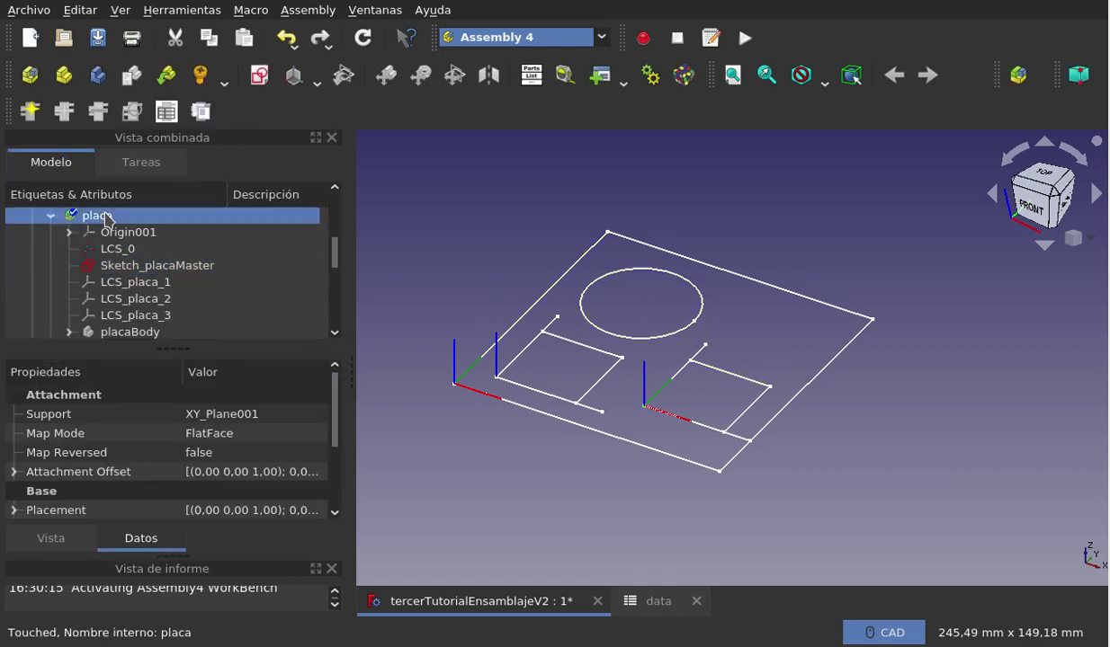
{"action": "left_click", "coordinate": [297, 88]}
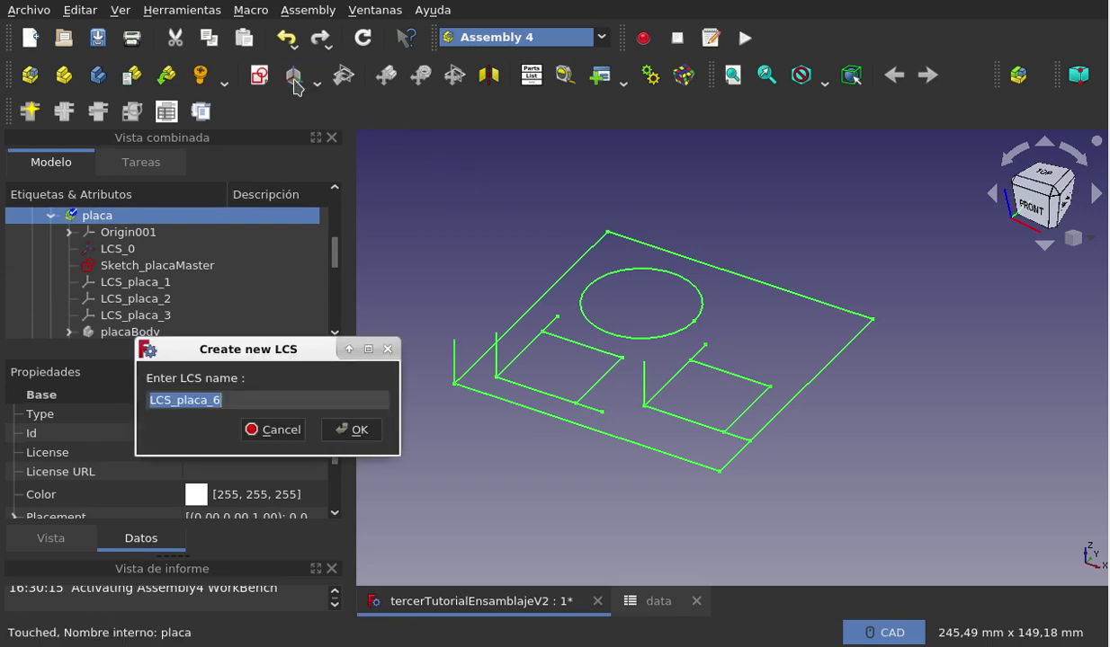
{"action": "left_click", "coordinate": [358, 429]}
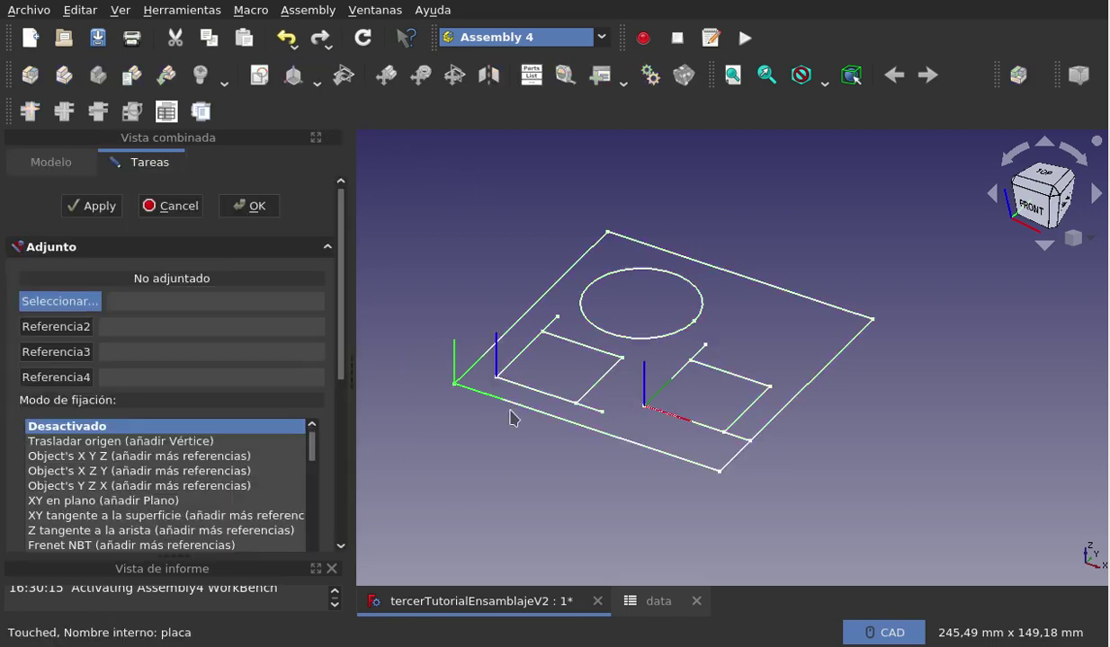
{"action": "left_click", "coordinate": [656, 342]}
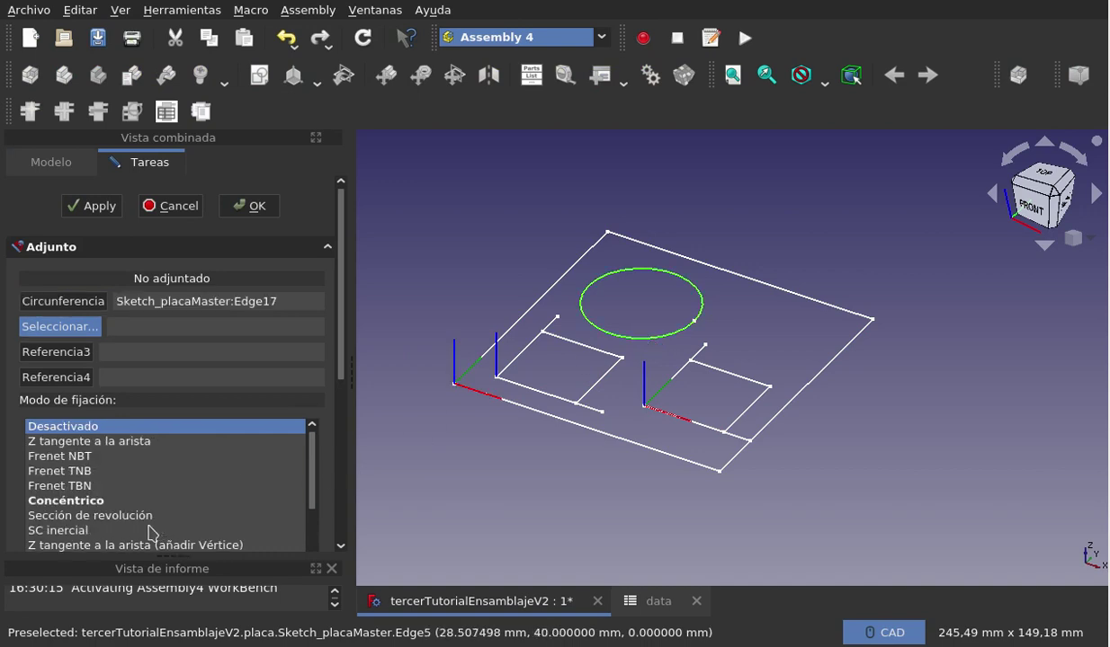
{"action": "left_click", "coordinate": [100, 533]}
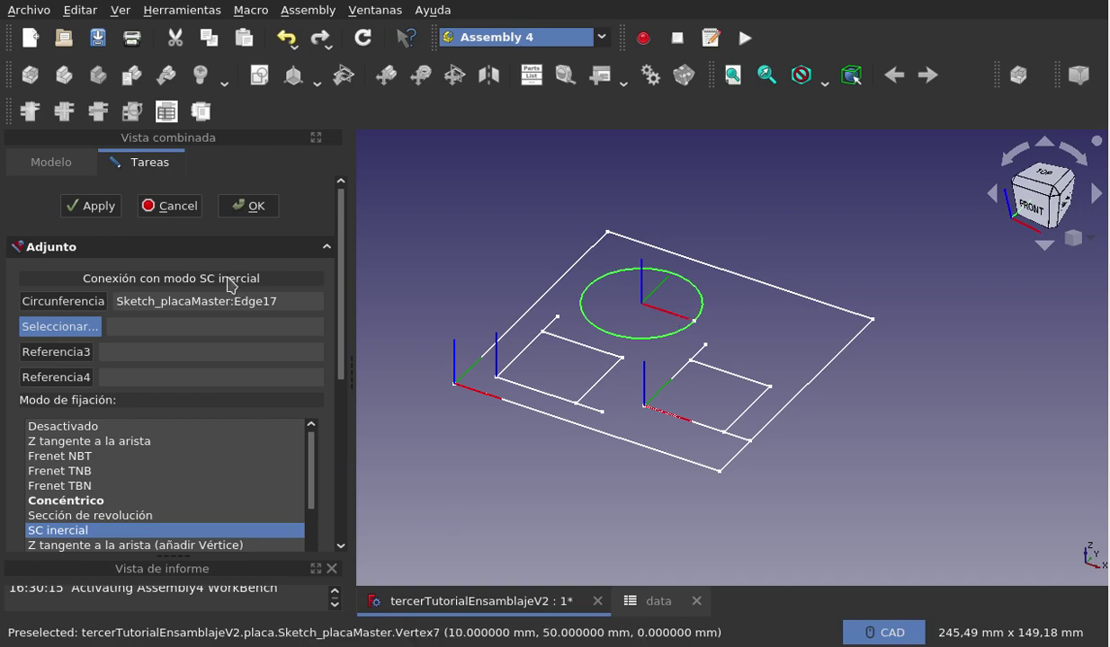
{"action": "left_click", "coordinate": [252, 220]}
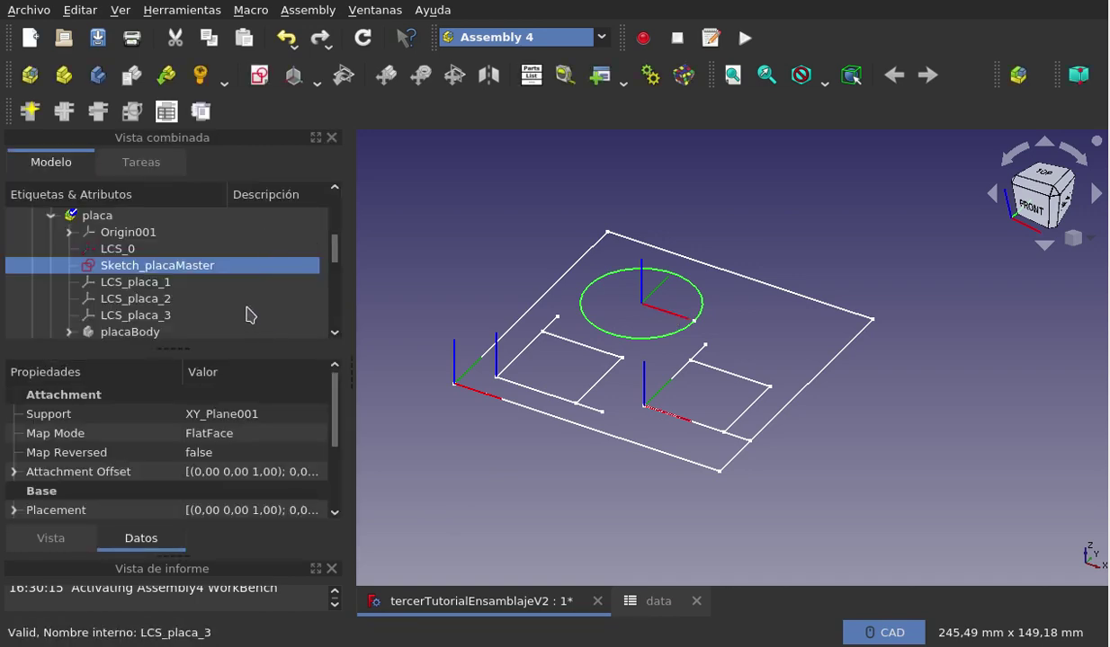
- Select LCS_placa_4 through LCS_placa_6 in the tree and delete all three
{"action": "scroll", "coordinate": [241, 315], "scroll_direction": "down", "scroll_amount": 1}
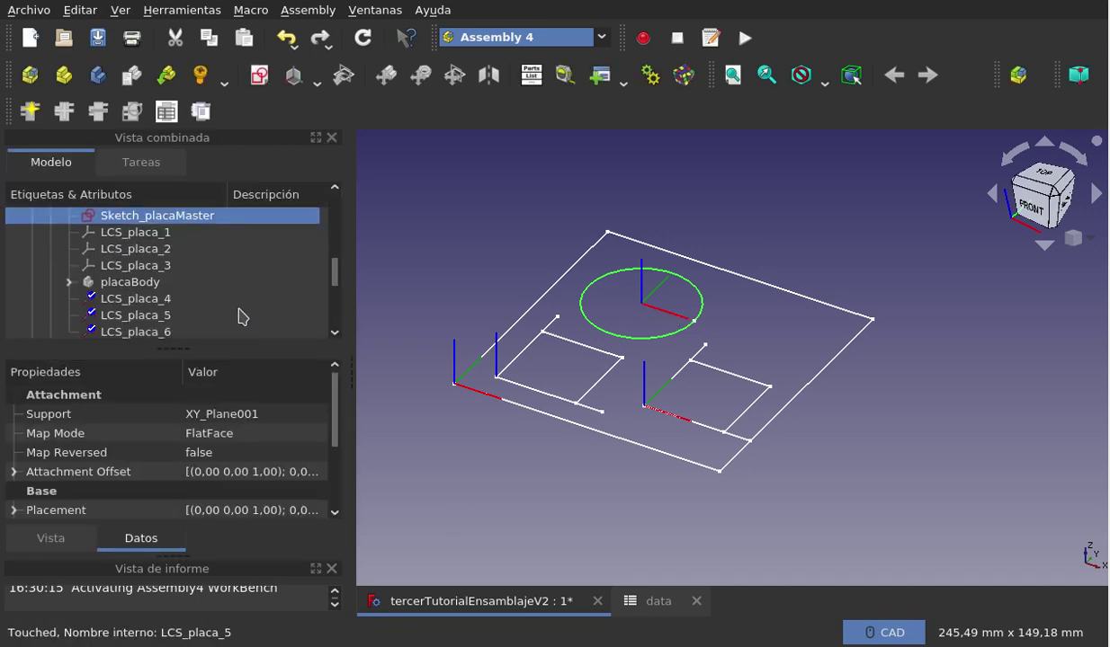
{"action": "scroll", "coordinate": [241, 315], "scroll_direction": "down", "scroll_amount": 1}
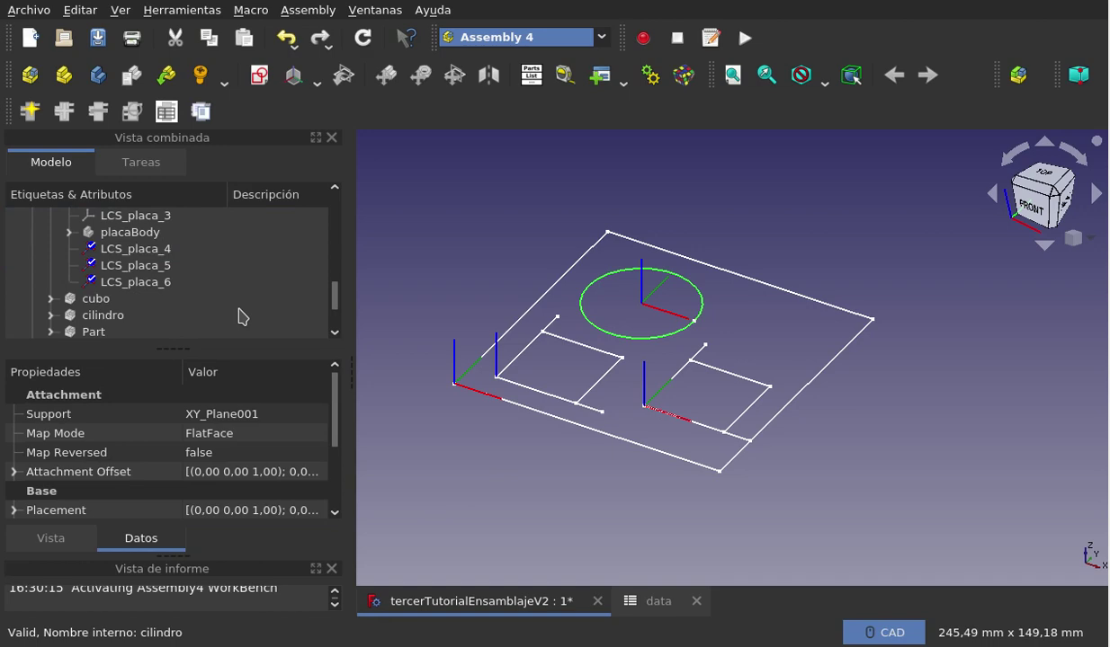
{"action": "left_click", "coordinate": [176, 259]}
{"action": "left_click", "coordinate": [171, 284], "text": "shift"}
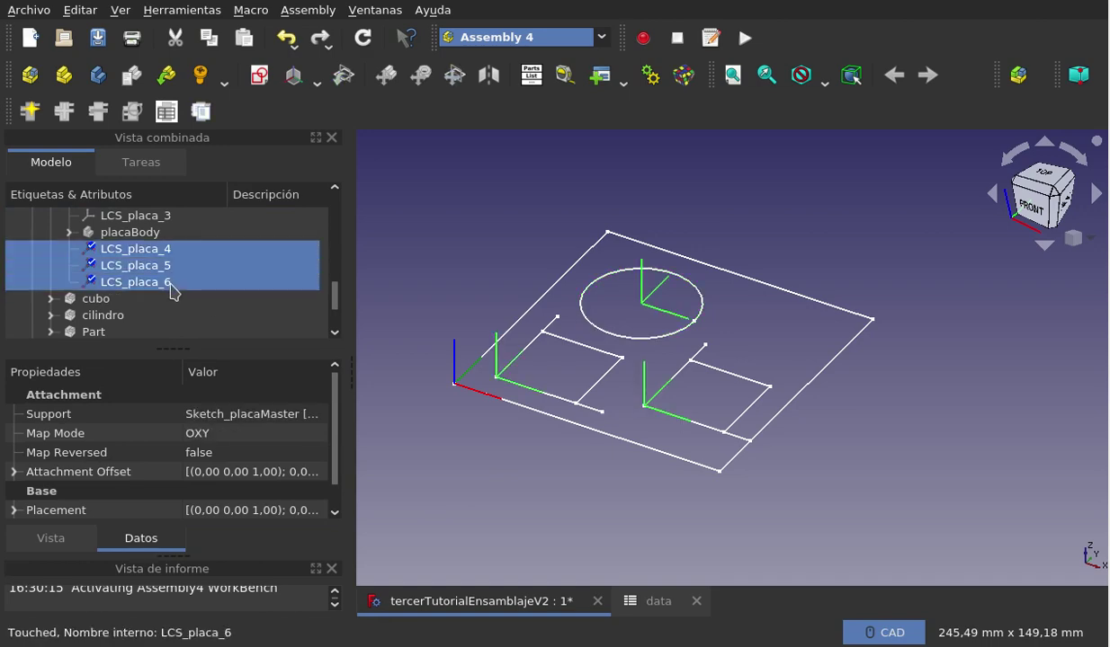
{"action": "key", "text": "Delete"}
{"action": "scroll", "coordinate": [216, 284], "scroll_direction": "up", "scroll_amount": 2}
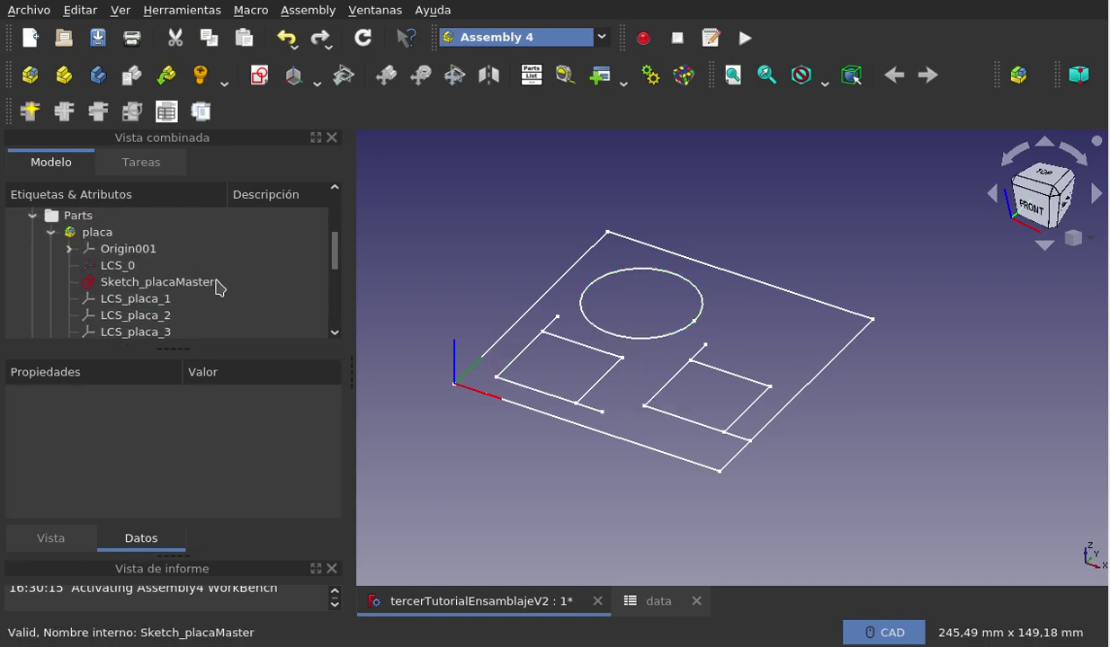
{"action": "scroll", "coordinate": [216, 284], "scroll_direction": "up", "scroll_amount": 1}
{"action": "scroll", "coordinate": [214, 299], "scroll_direction": "down", "scroll_amount": 1}
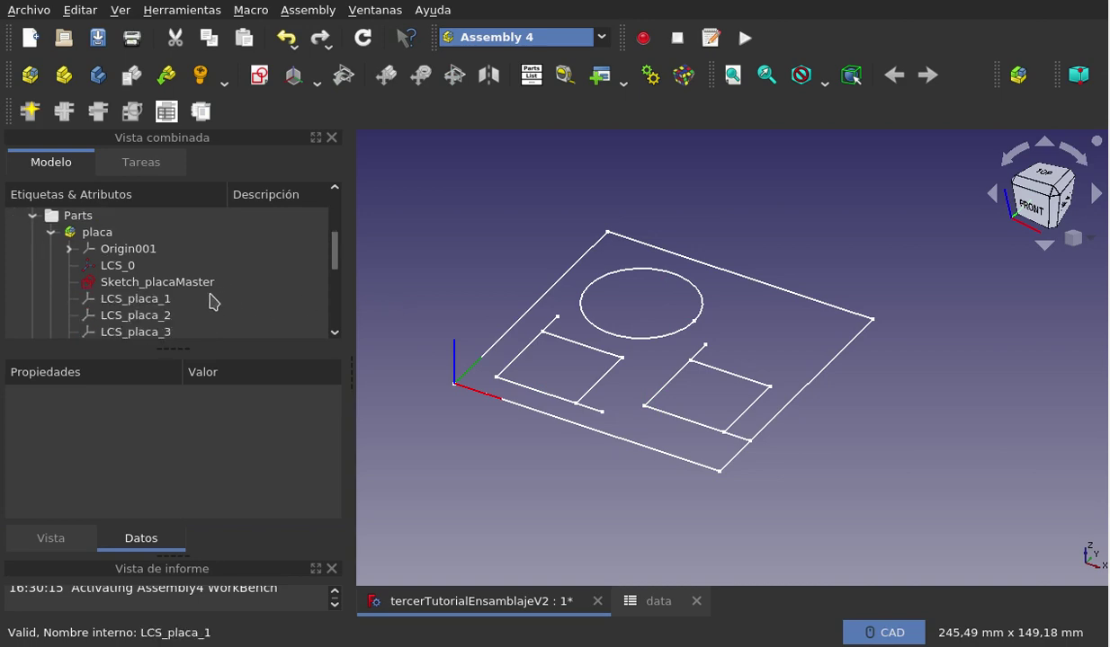
{"action": "scroll", "coordinate": [212, 297], "scroll_direction": "down", "scroll_amount": 1}
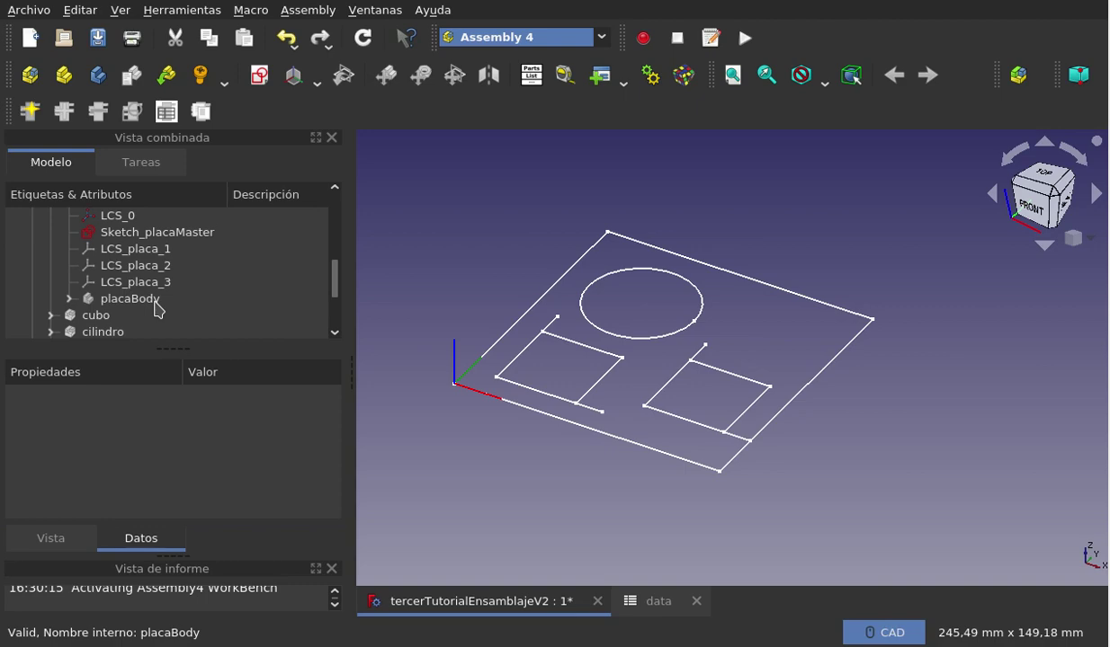
{"action": "scroll", "coordinate": [157, 308], "scroll_direction": "up", "scroll_amount": 1}
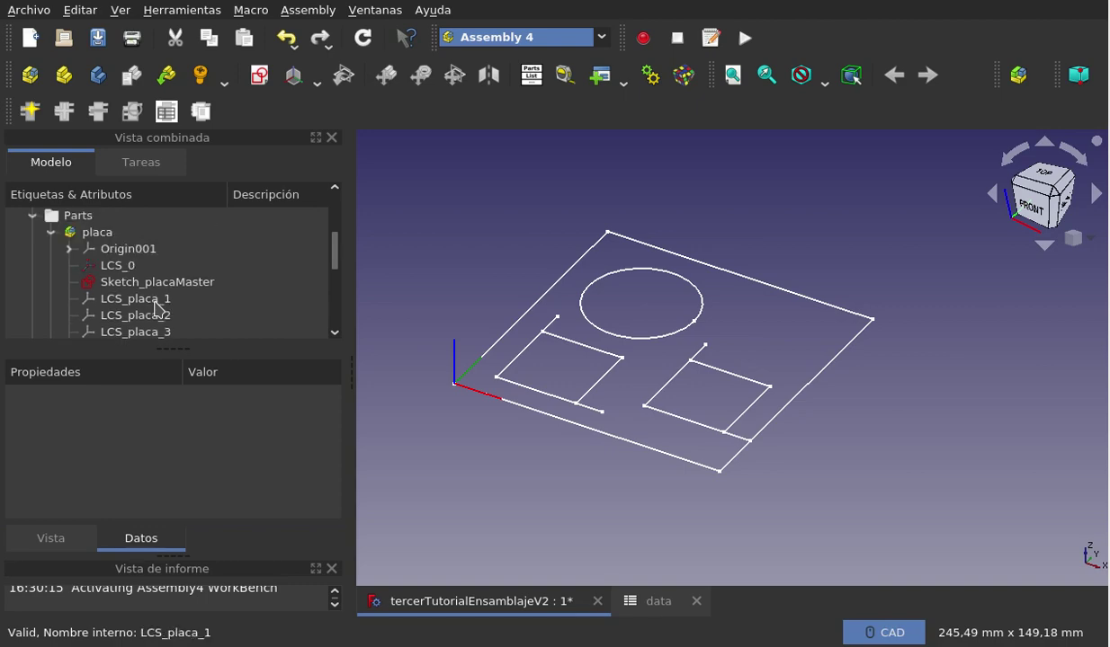
- Create a new Body named Body inside the placa part
{"action": "left_click", "coordinate": [96, 234]}
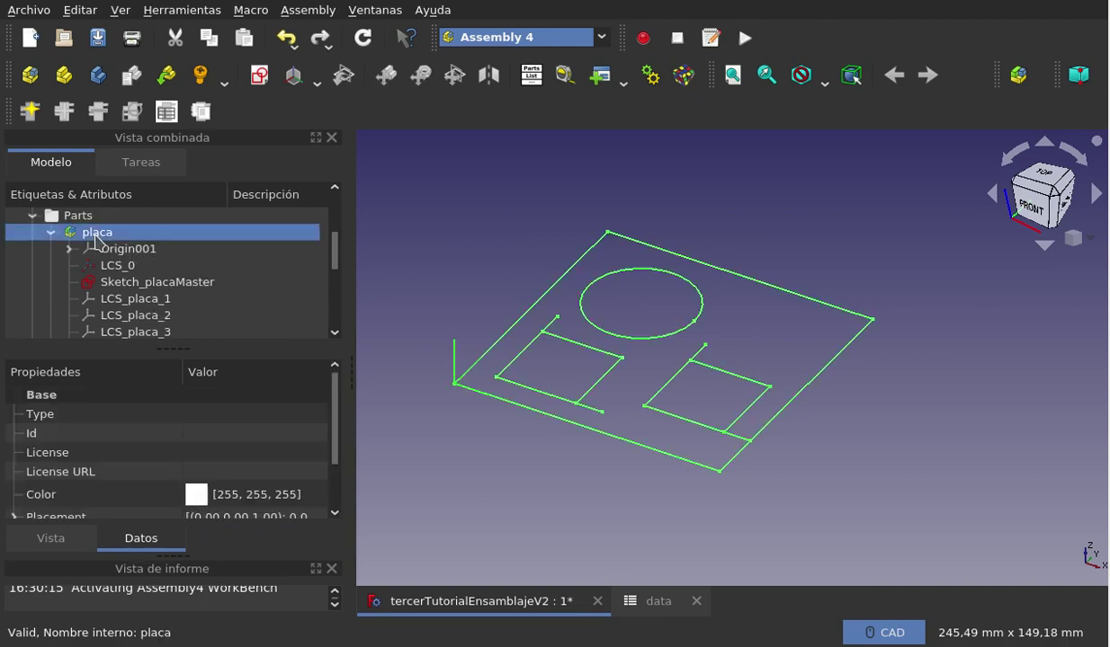
{"action": "left_click", "coordinate": [104, 86]}
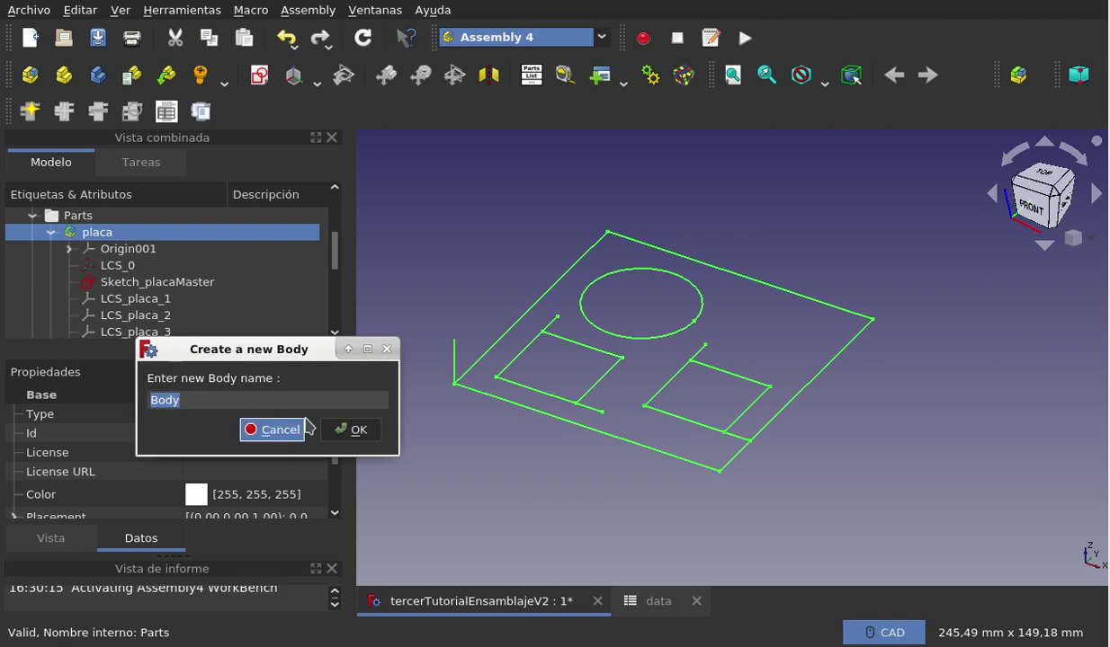
{"action": "left_click", "coordinate": [337, 417]}
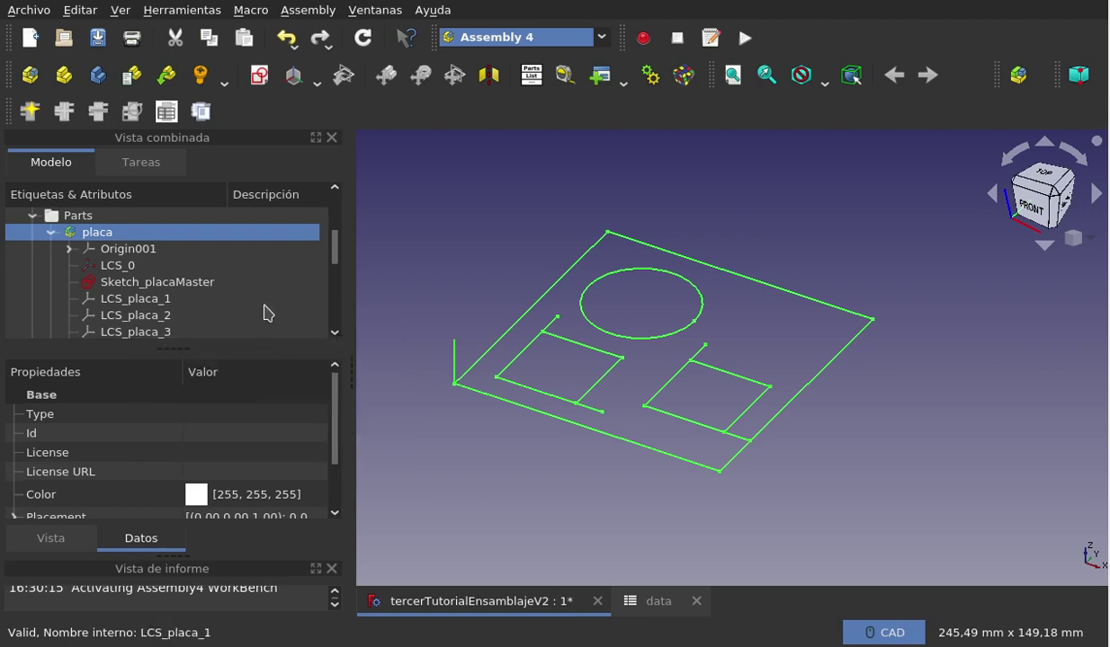
{"action": "scroll", "coordinate": [263, 313], "scroll_direction": "down", "scroll_amount": 2}
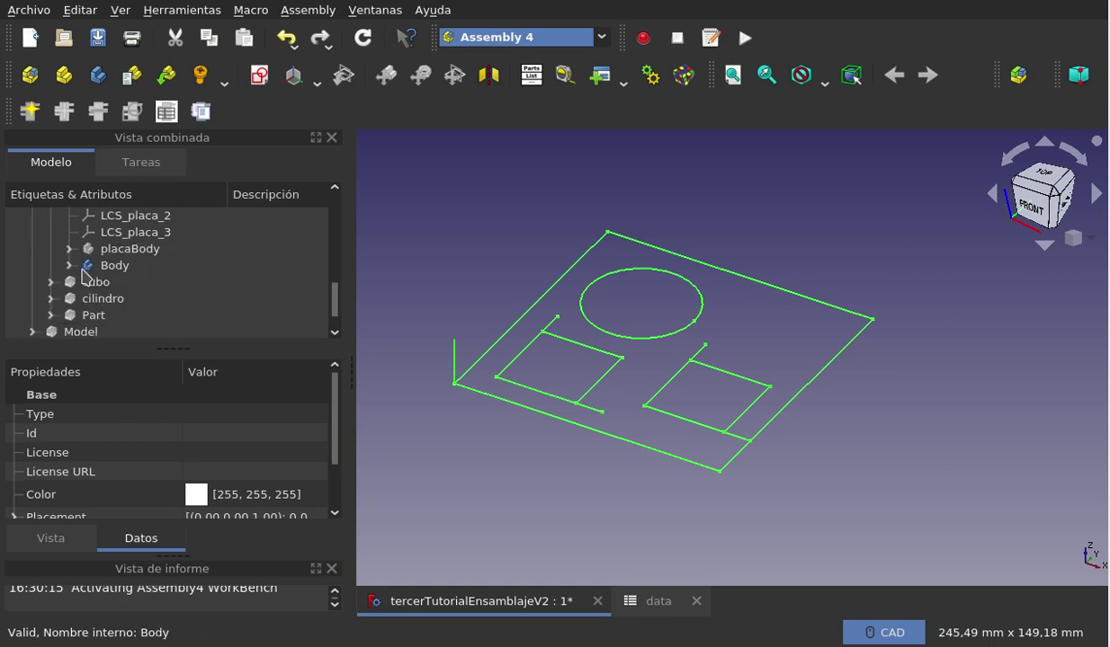
{"action": "scroll", "coordinate": [99, 282], "scroll_direction": "up", "scroll_amount": 1}
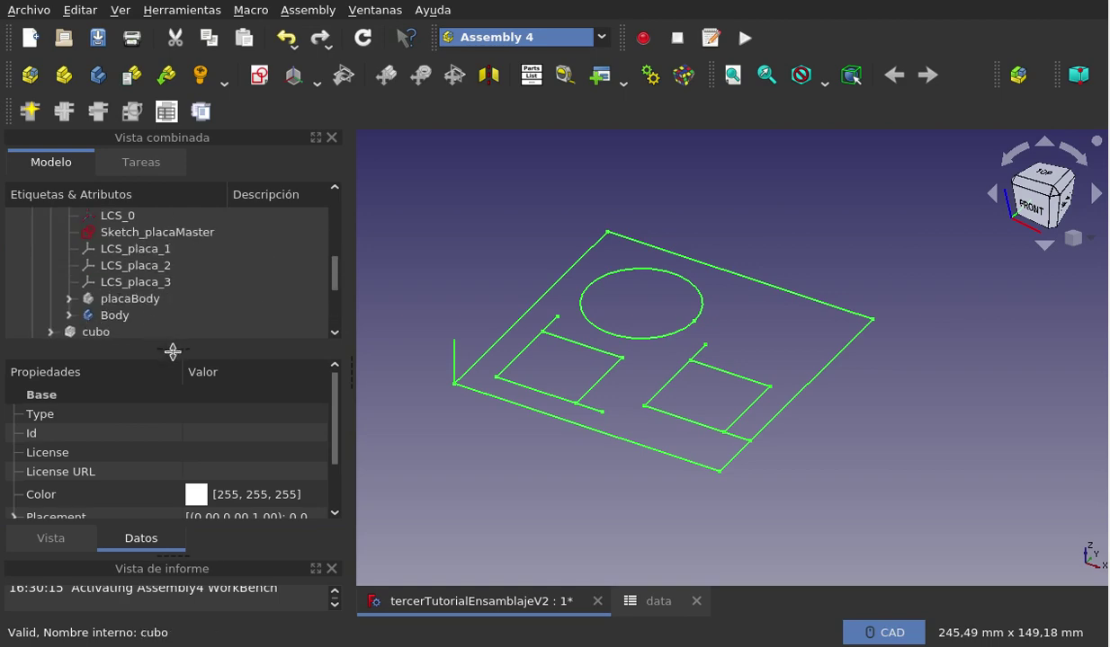
{"action": "left_click_drag", "start_coordinate": [169, 352], "coordinate": [168, 433]}
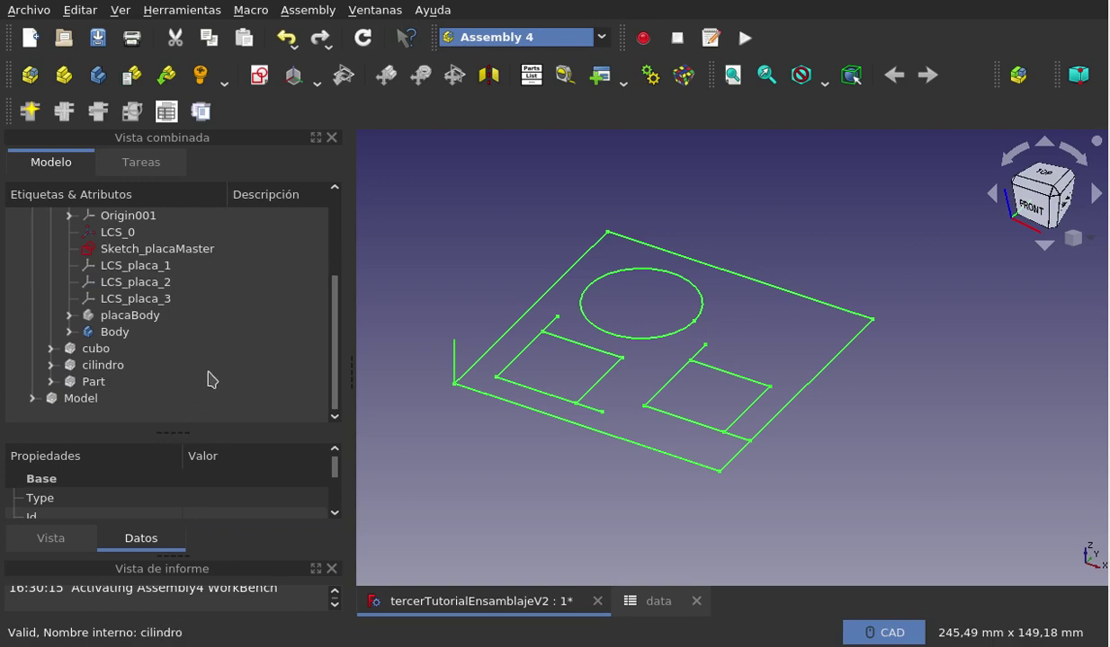
{"action": "scroll", "coordinate": [210, 379], "scroll_direction": "up", "scroll_amount": 1}
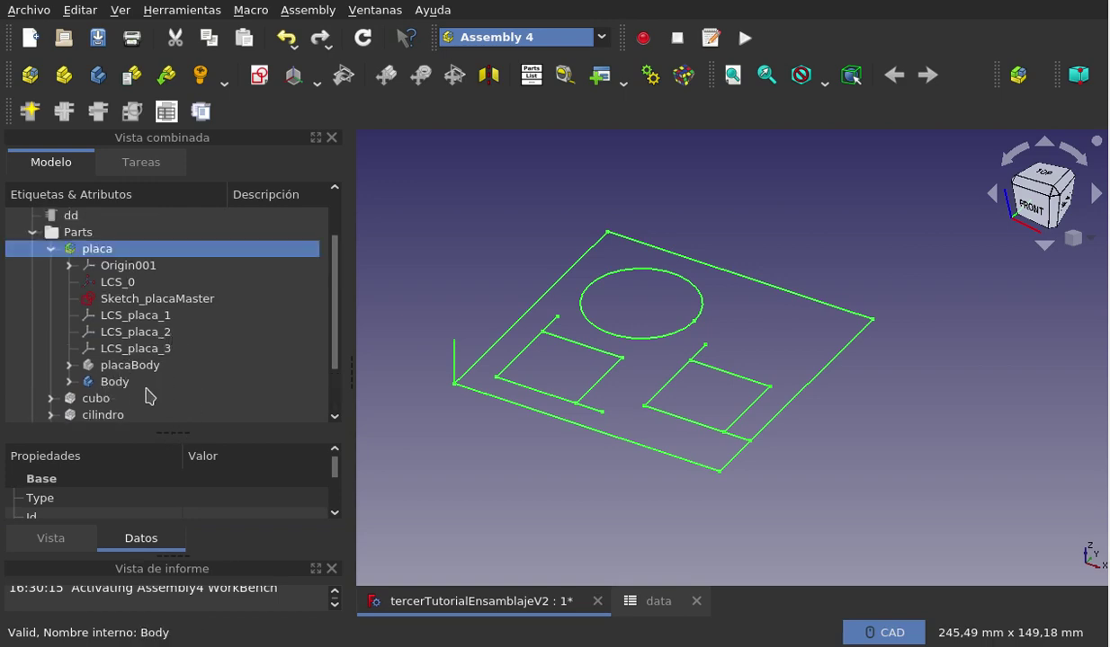
- Expand placaBody to reveal Origin004, LCS_0003 and Pad with Sketch_placaBody
{"action": "left_click", "coordinate": [69, 365]}
{"action": "scroll", "coordinate": [153, 324], "scroll_direction": "down", "scroll_amount": 1}
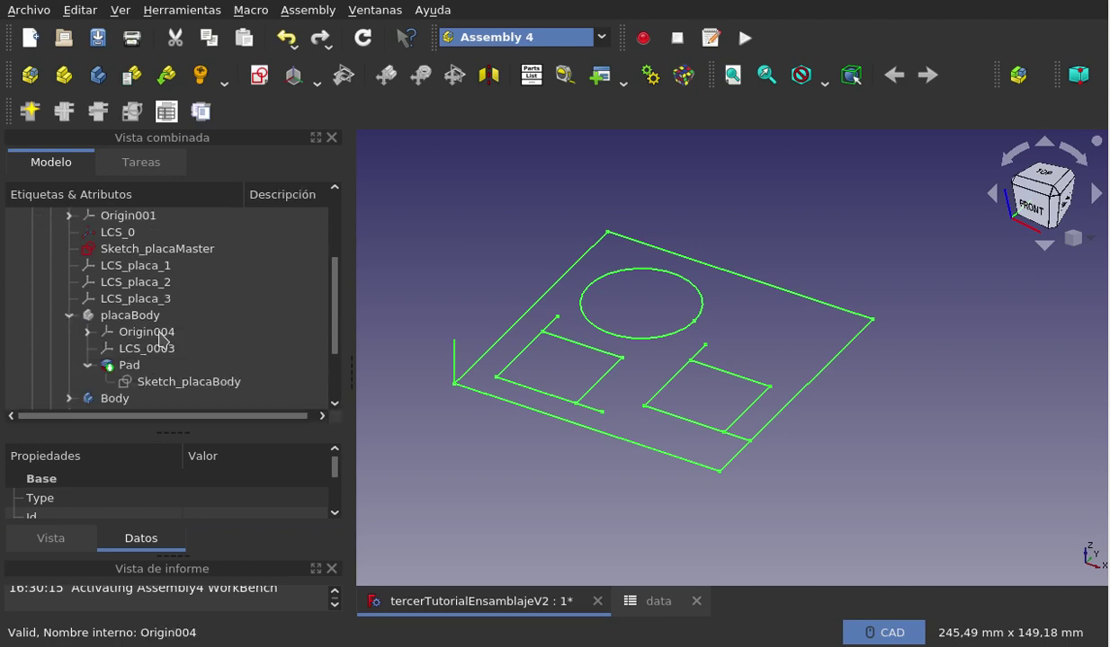
{"action": "scroll", "coordinate": [149, 317], "scroll_direction": "down", "scroll_amount": 1}
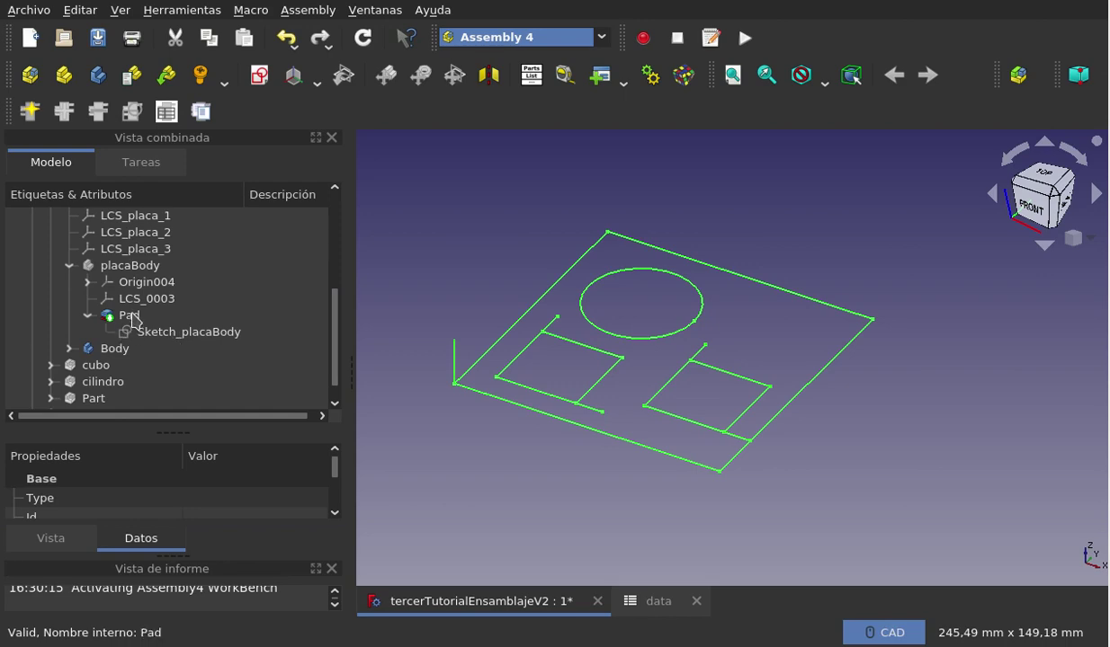
- Show the placaBody solid briefly, then hide it again
{"action": "left_click", "coordinate": [135, 272]}
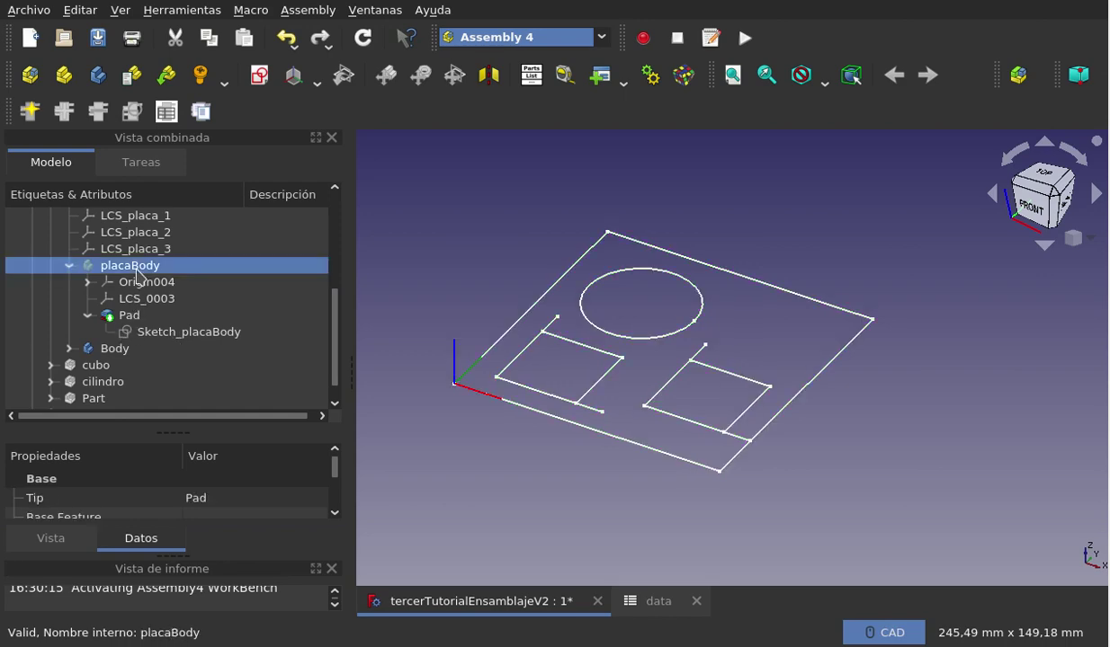
{"action": "key", "text": "space"}
{"action": "left_click", "coordinate": [467, 196]}
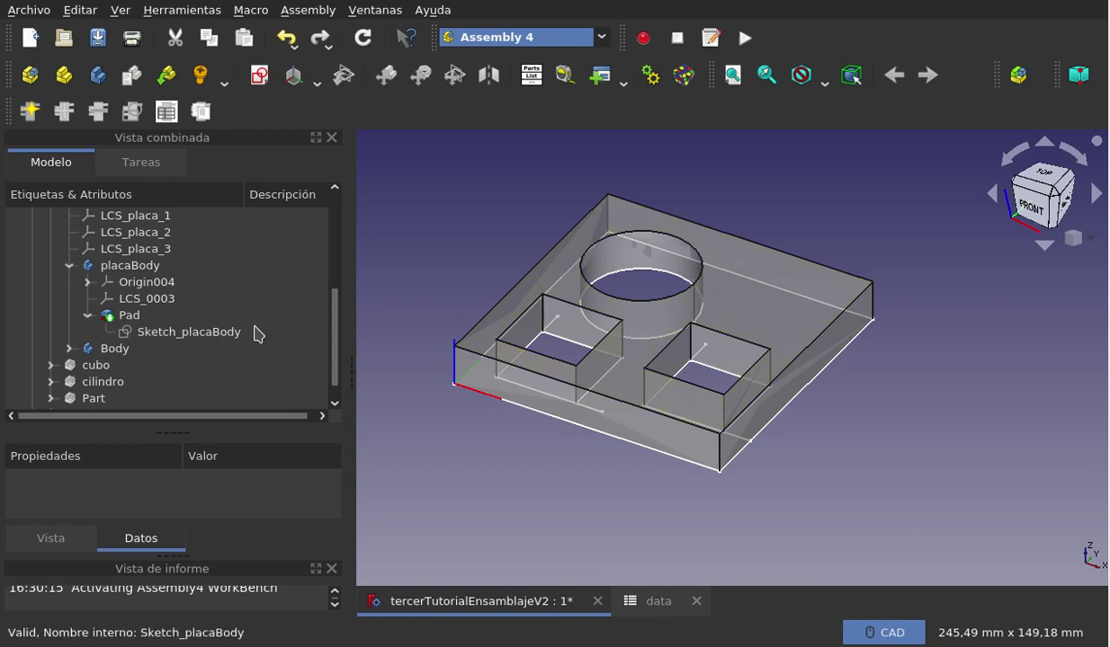
{"action": "left_click", "coordinate": [144, 266]}
{"action": "key", "text": "space"}
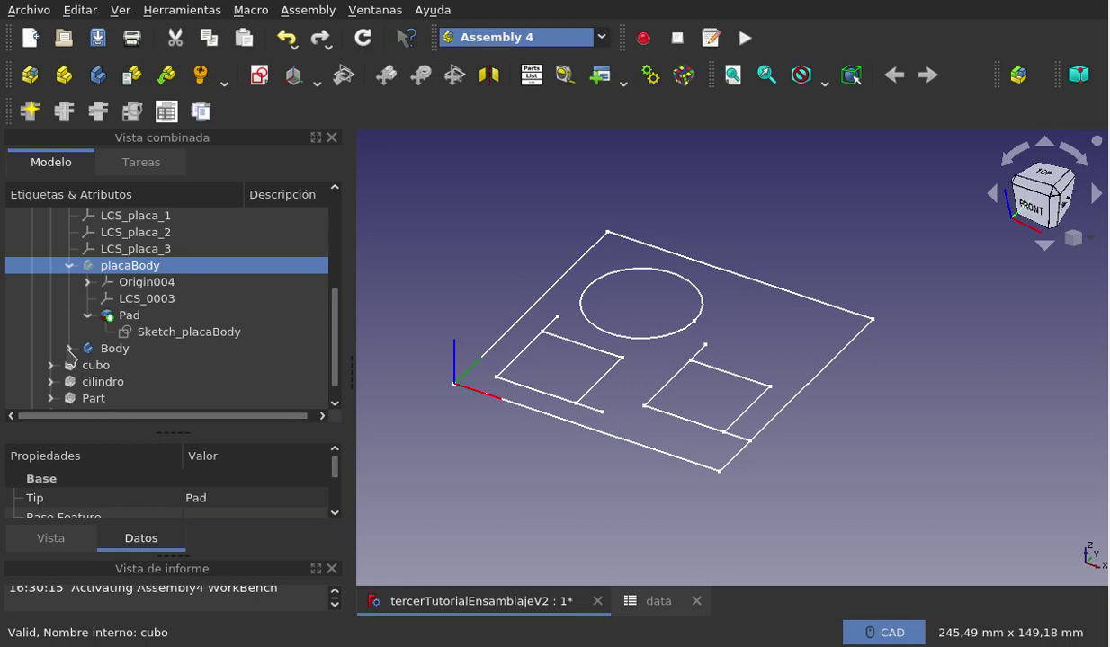
- Expand the new Body to show Origin008 and LCS_0007, and check Sketch_placaBody's attachment
{"action": "left_click", "coordinate": [69, 349]}
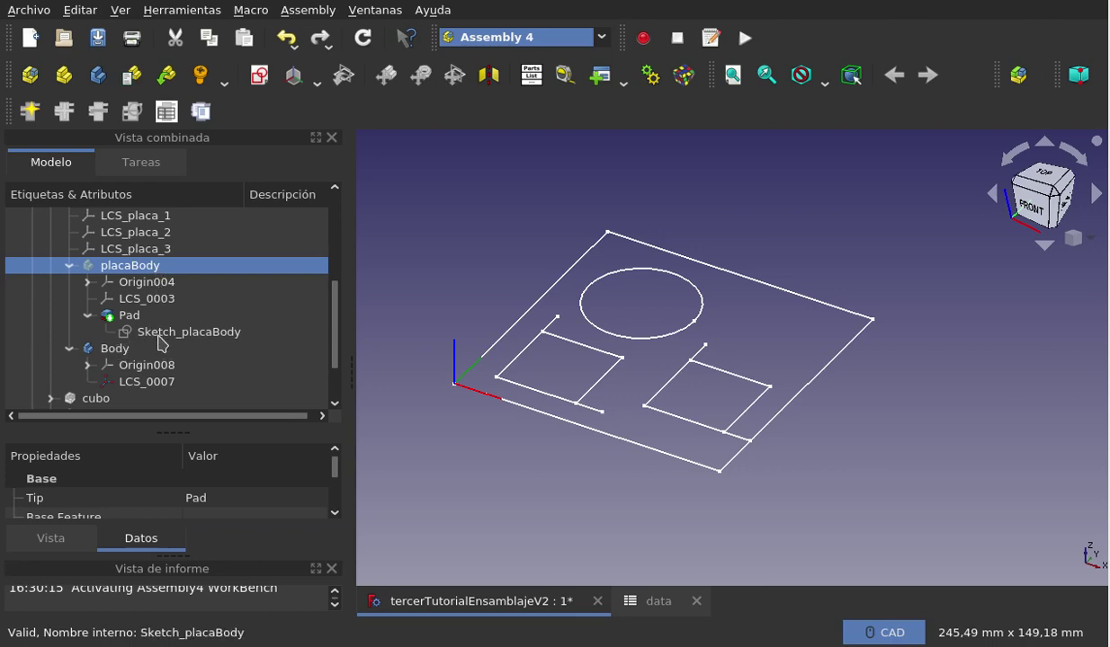
{"action": "left_click", "coordinate": [161, 338]}
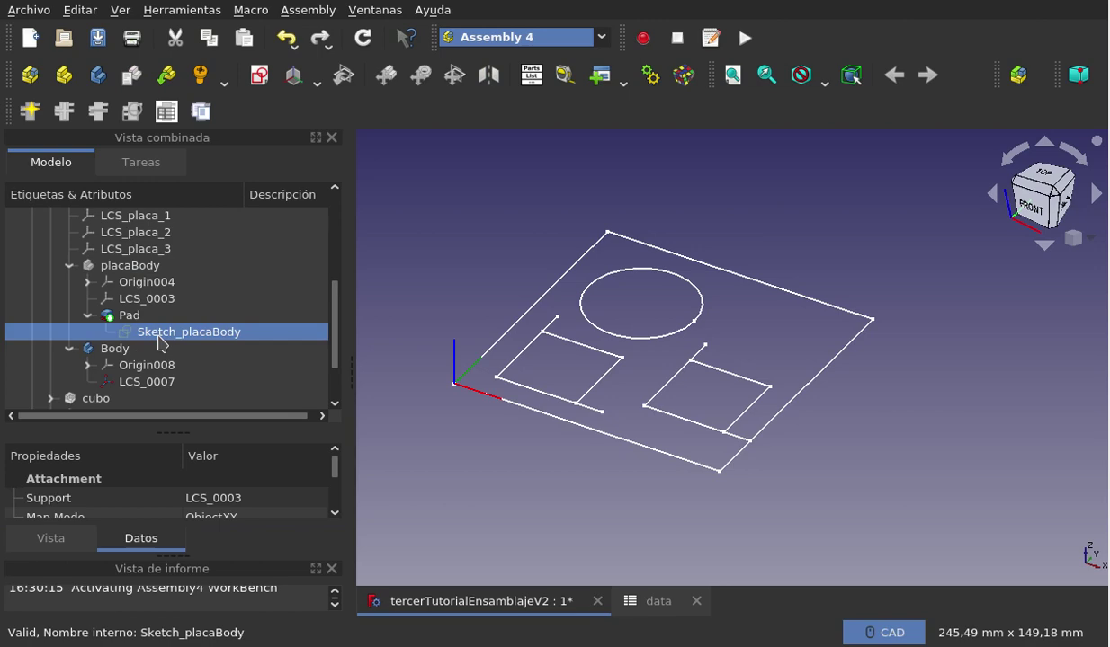
{"action": "scroll", "coordinate": [161, 340], "scroll_direction": "up", "scroll_amount": 1}
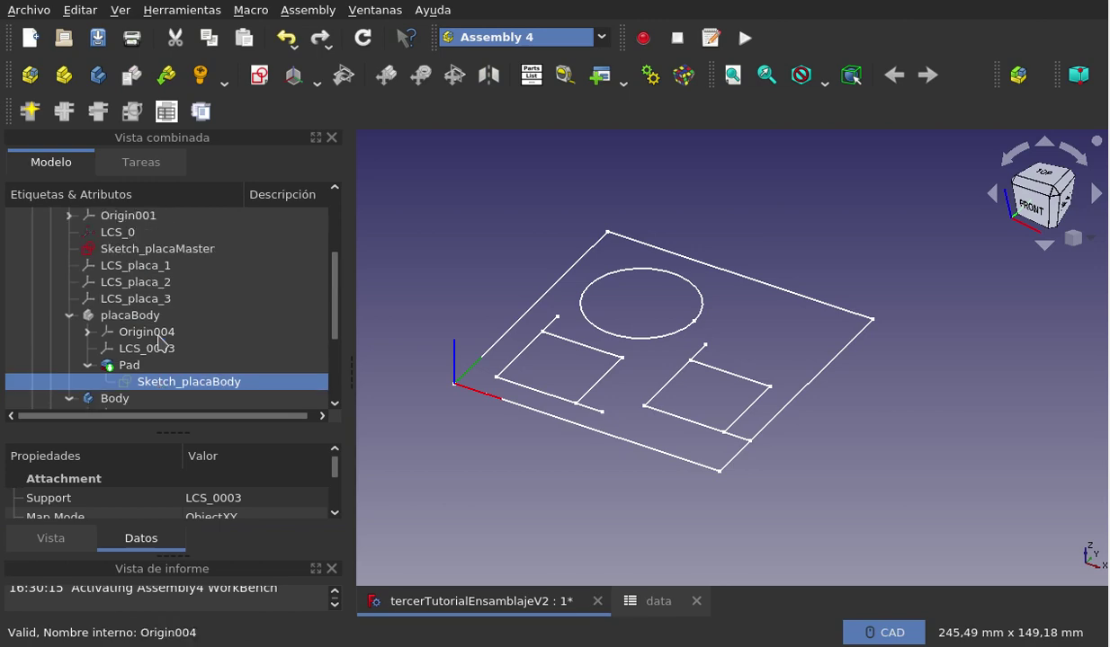
- Hide the master sketch Sketch_placaMaster, then select the new Body
{"action": "left_click", "coordinate": [154, 249]}
{"action": "key", "text": "space"}
{"action": "scroll", "coordinate": [217, 299], "scroll_direction": "down", "scroll_amount": 1}
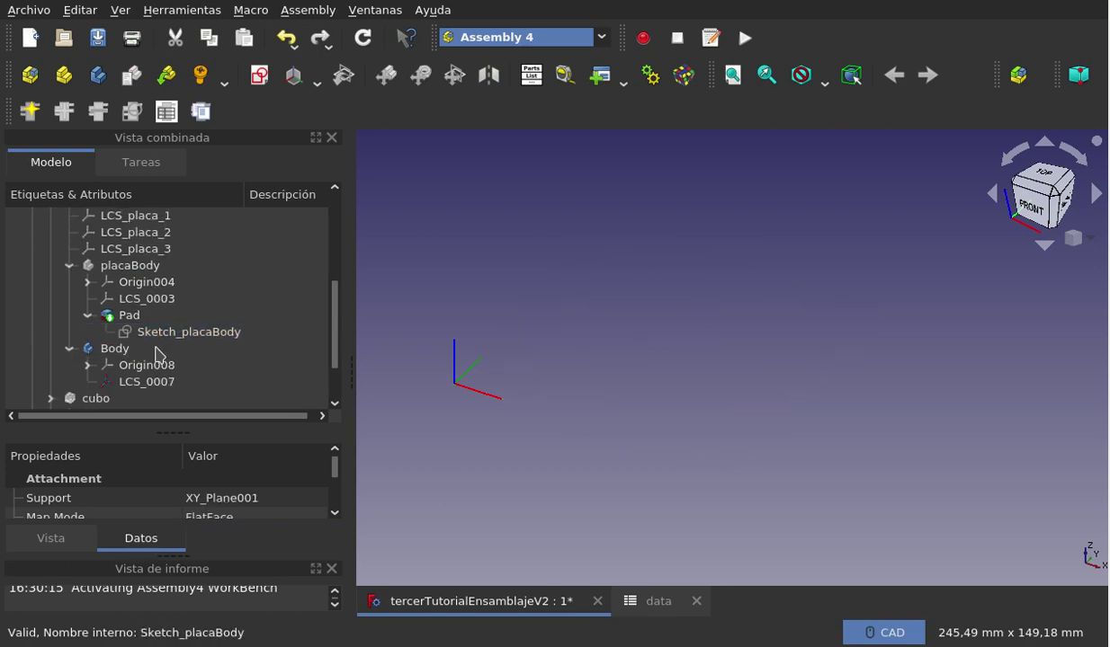
{"action": "left_click", "coordinate": [124, 353]}
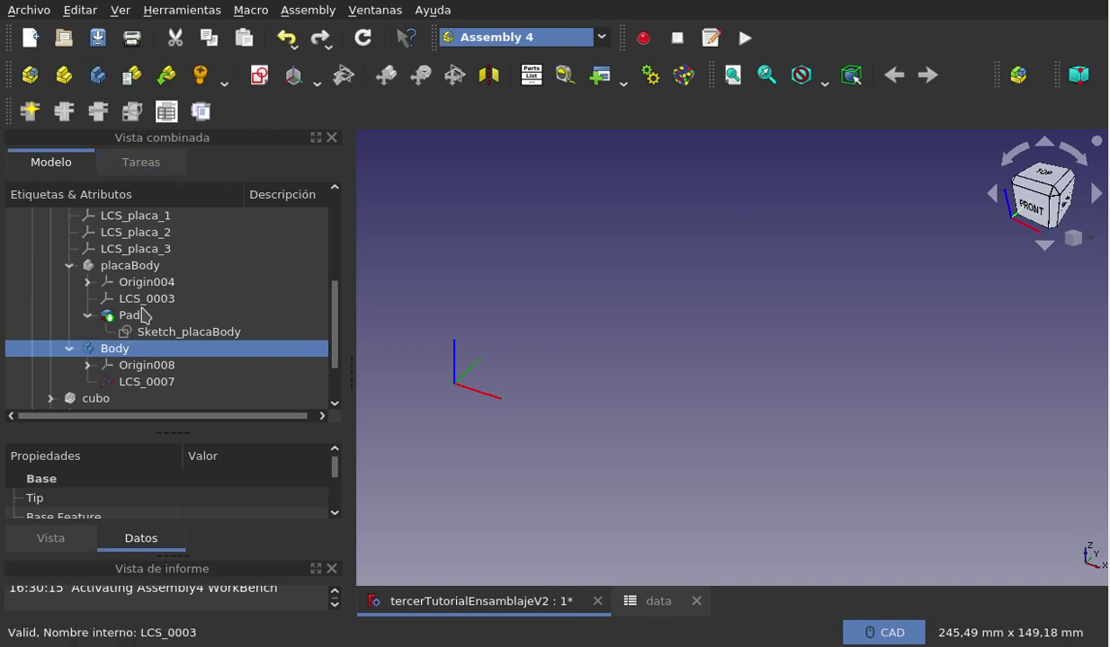
{"action": "scroll", "coordinate": [113, 337], "scroll_direction": "up", "scroll_amount": 2}
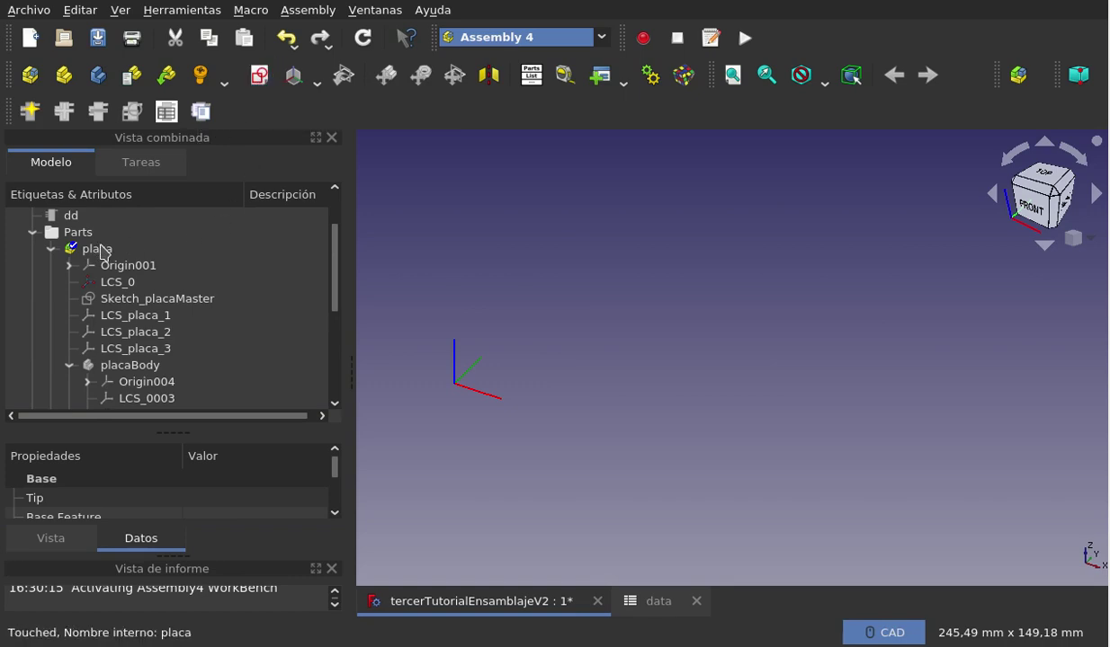
{"action": "scroll", "coordinate": [100, 252], "scroll_direction": "down", "scroll_amount": 2}
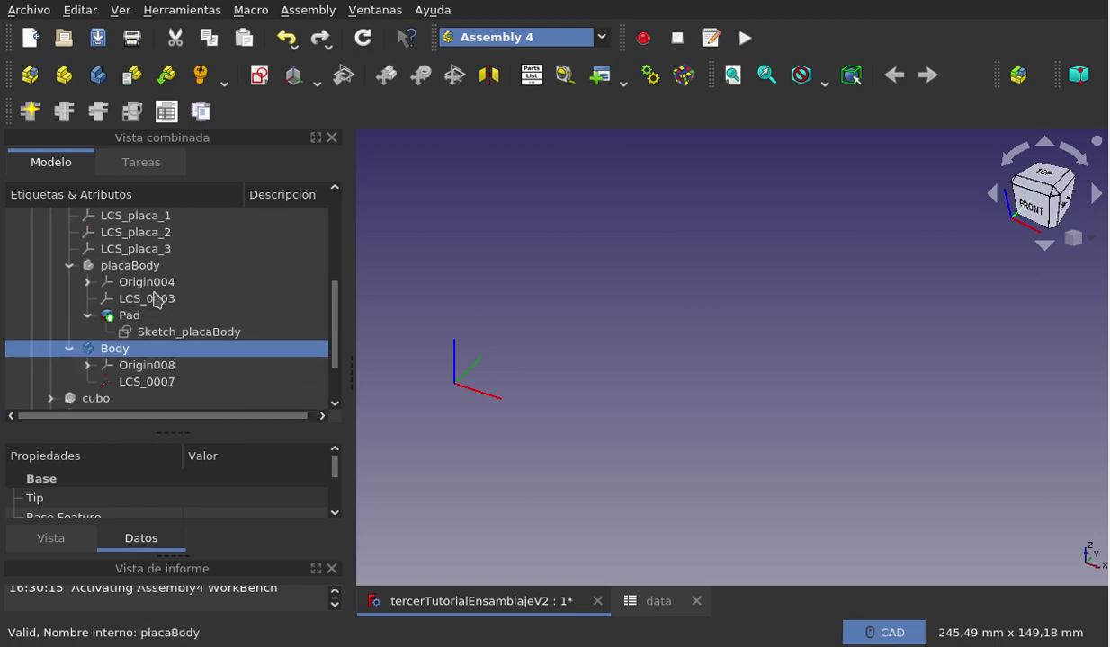